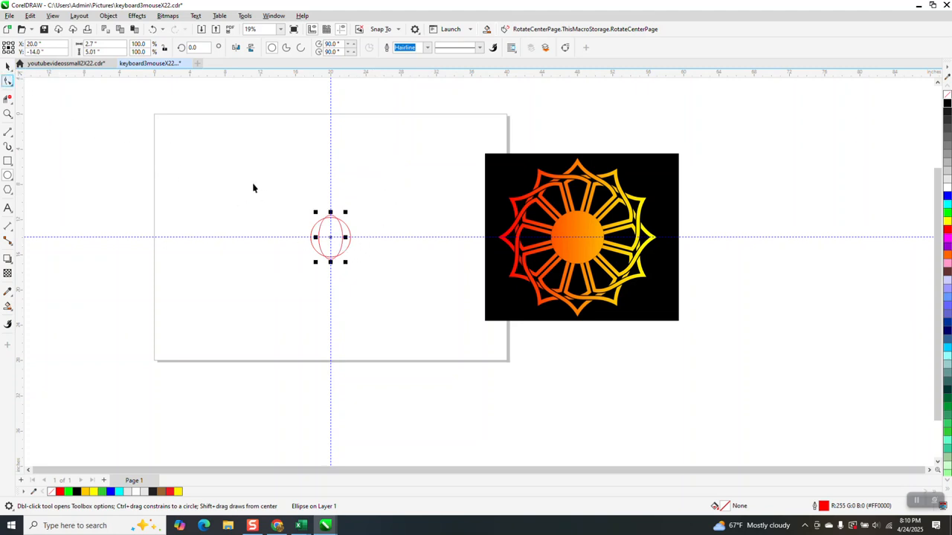
# - Move the ellipse straight up from the circle's centre to sit above the circle
pyautogui.press('space')
pyautogui.moveTo(335, 258); pyautogui.dragTo(330, 192)
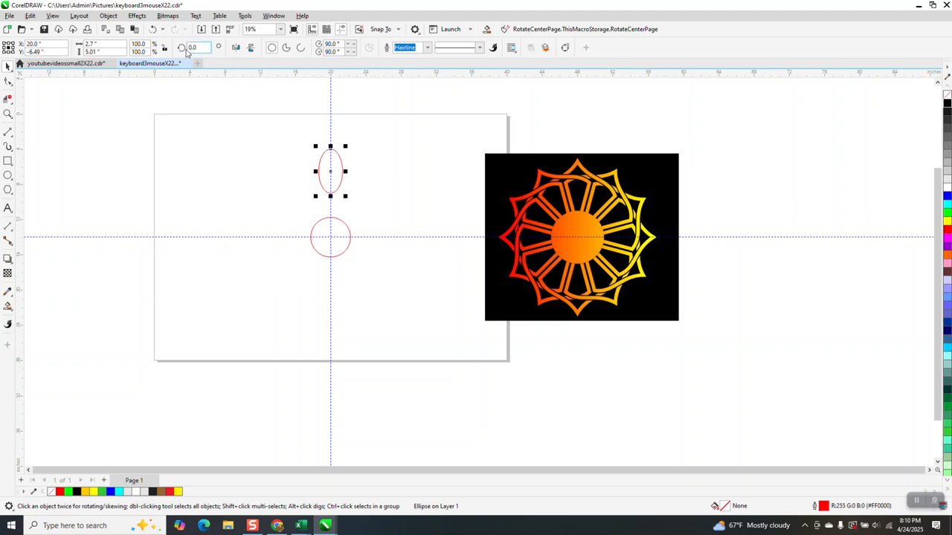
# - Apply a one-step outside contour with a 0.5 inch offset to the ellipse
pyautogui.click(137, 16)
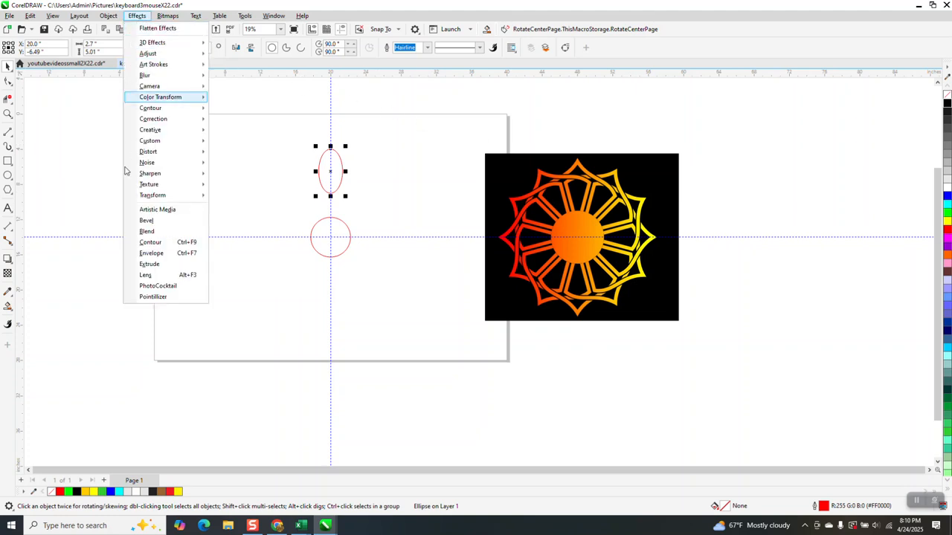
pyautogui.click(150, 242)
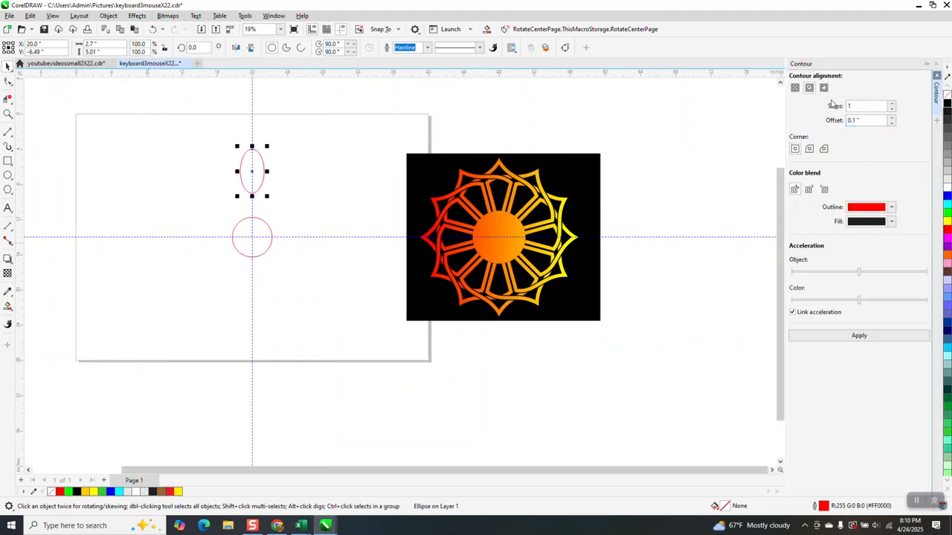
pyautogui.moveTo(870, 120); pyautogui.dragTo(801, 125)
pyautogui.write('.5')
pyautogui.click(823, 87)
pyautogui.click(861, 334)
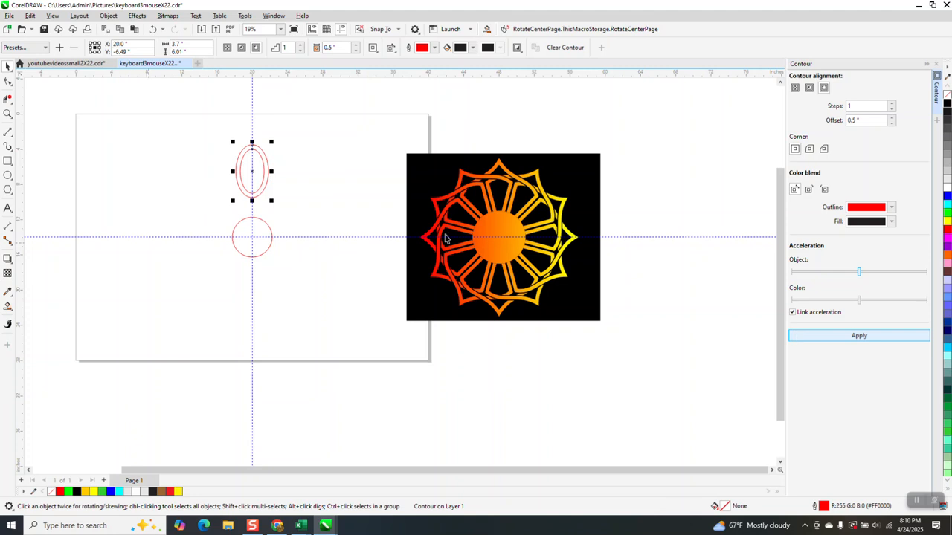
# - Break the contour group apart into separate ellipses
pyautogui.click(108, 16)
pyautogui.click(157, 245)
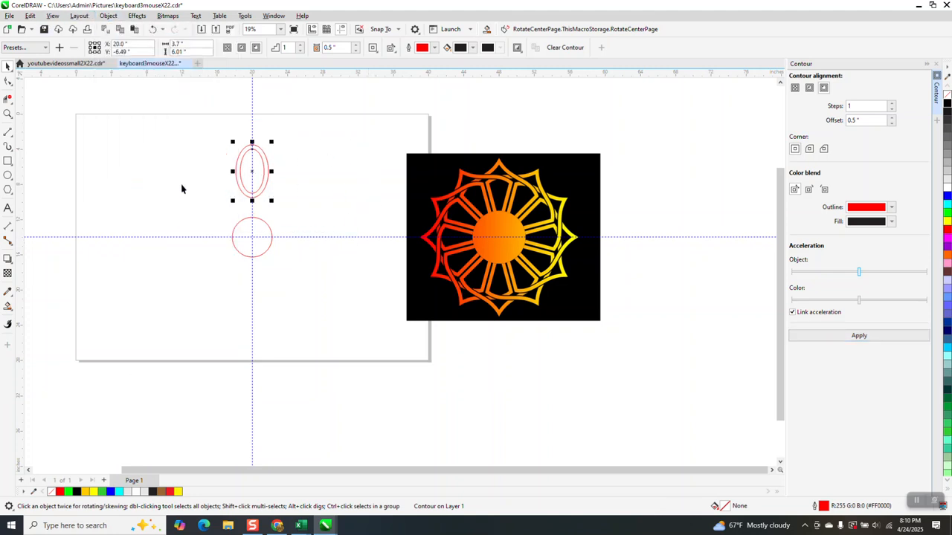
# - Apply a one-step outside contour with a 0.1 inch offset to the outer ellipse
pyautogui.click(265, 163)
pyautogui.click(856, 120)
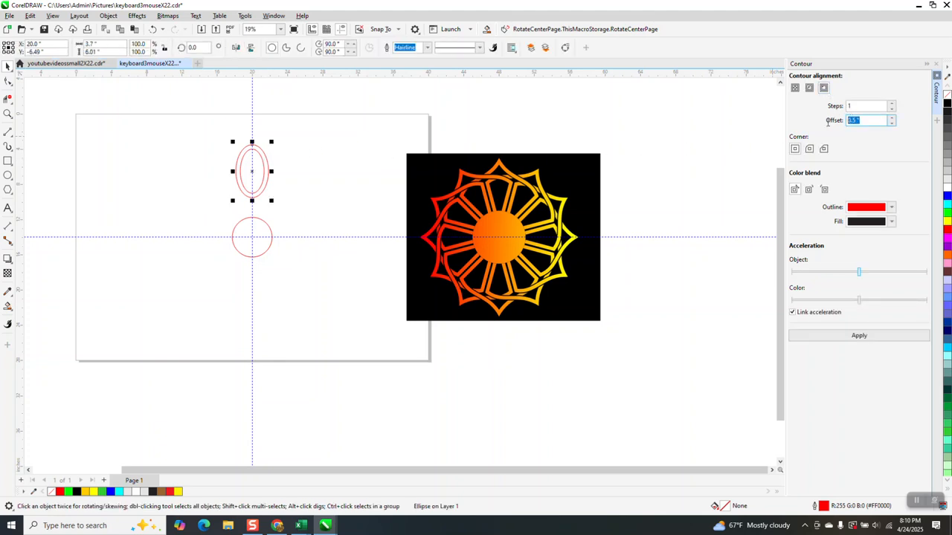
pyautogui.write('1')
pyautogui.click(859, 335)
# - Apply the same 0.1 inch outside contour to the inner ellipse
pyautogui.click(289, 157)
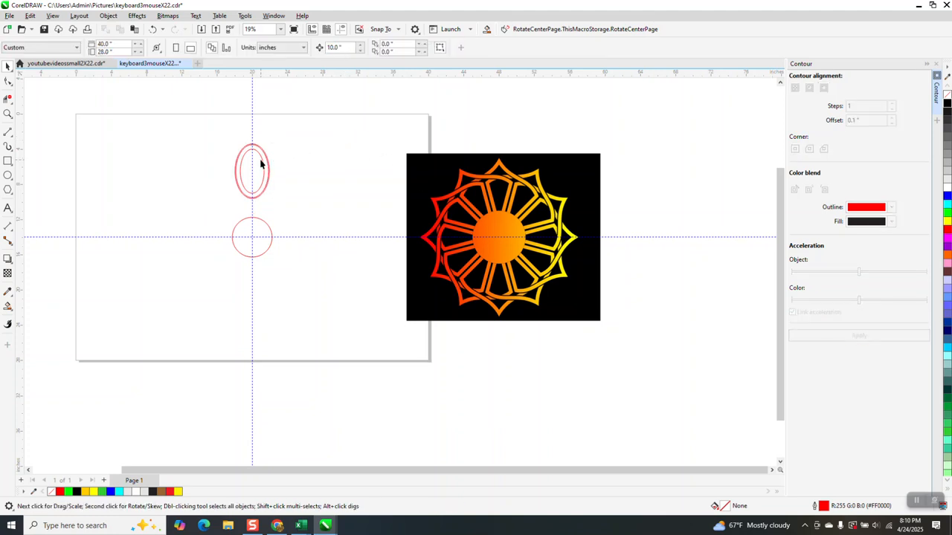
pyautogui.click(261, 164)
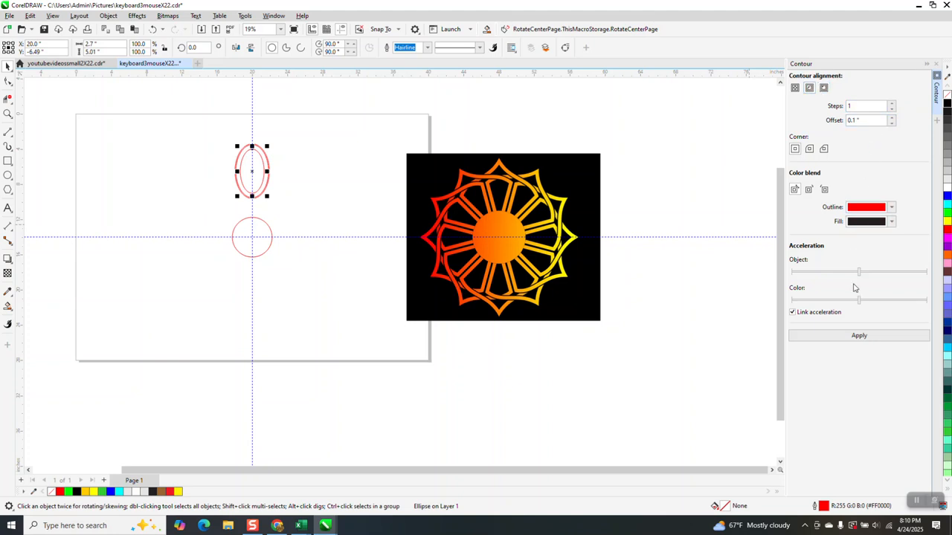
pyautogui.click(860, 338)
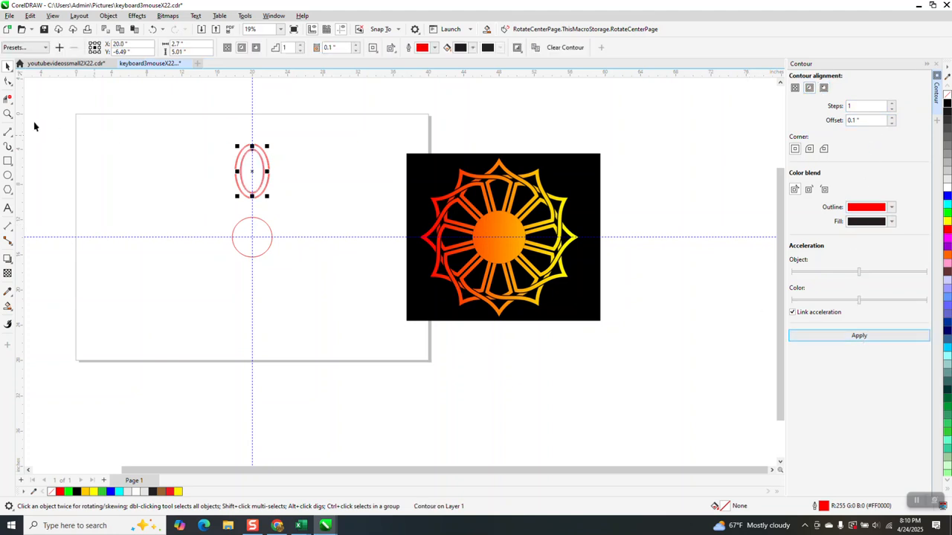
# - Select all four ellipses and break their contour groups apart
pyautogui.click(8, 114)
pyautogui.moveTo(235, 147); pyautogui.dragTo(308, 215)
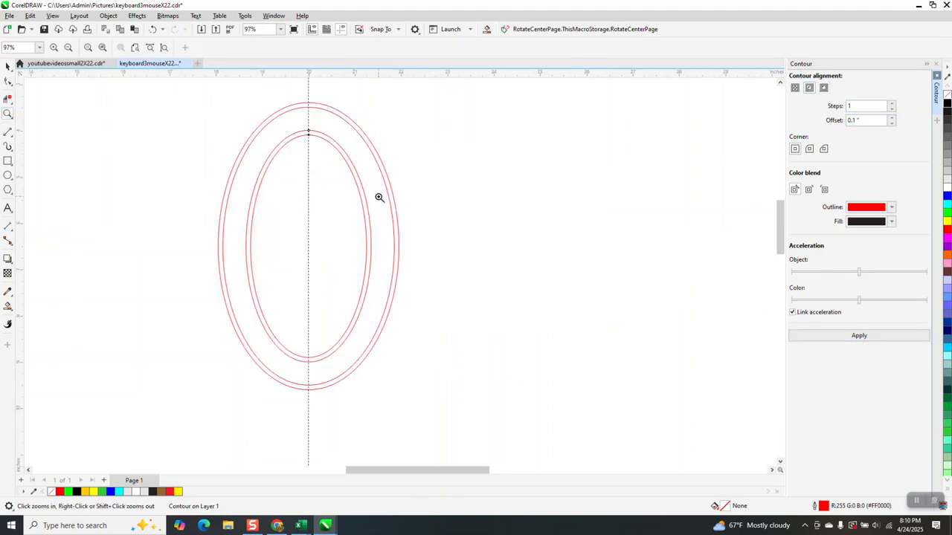
pyautogui.scroll(-3, 334, 100)
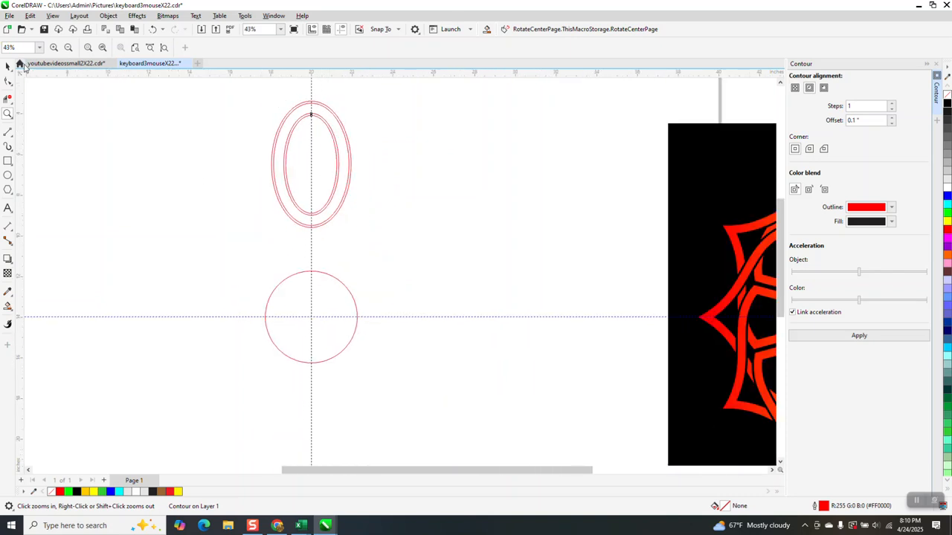
pyautogui.click(7, 66)
pyautogui.moveTo(230, 85); pyautogui.dragTo(386, 226)
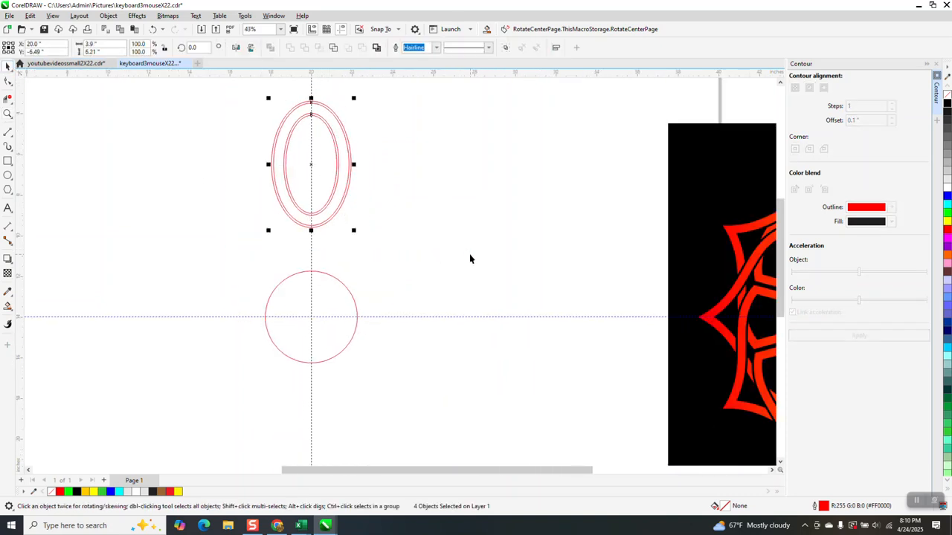
pyautogui.click(108, 16)
pyautogui.click(165, 246)
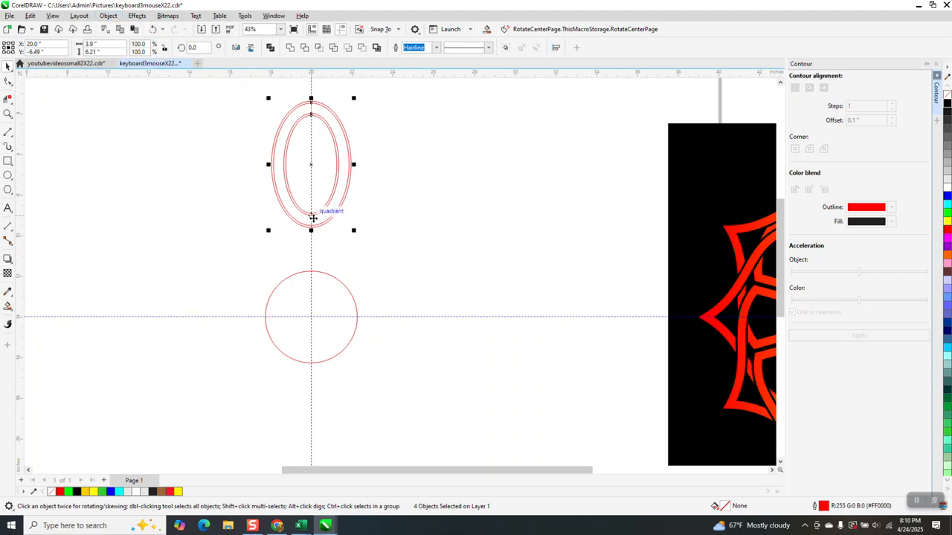
# - Try to move the ellipses down onto the circle, duplicate them and set the rotation centre at the circle's centre
pyautogui.moveTo(311, 219); pyautogui.dragTo(312, 304)
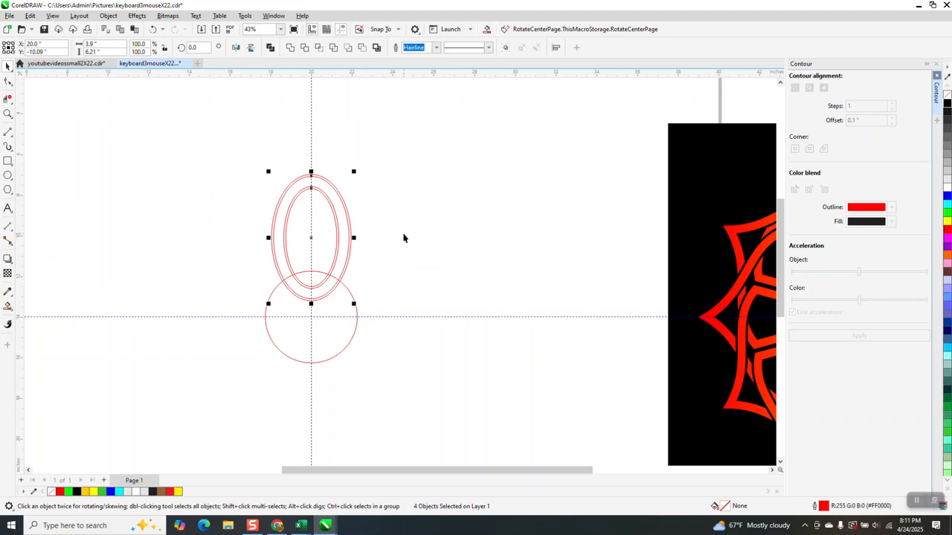
pyautogui.hotkey('ctrl', 'c')
pyautogui.hotkey('ctrl', 'v')
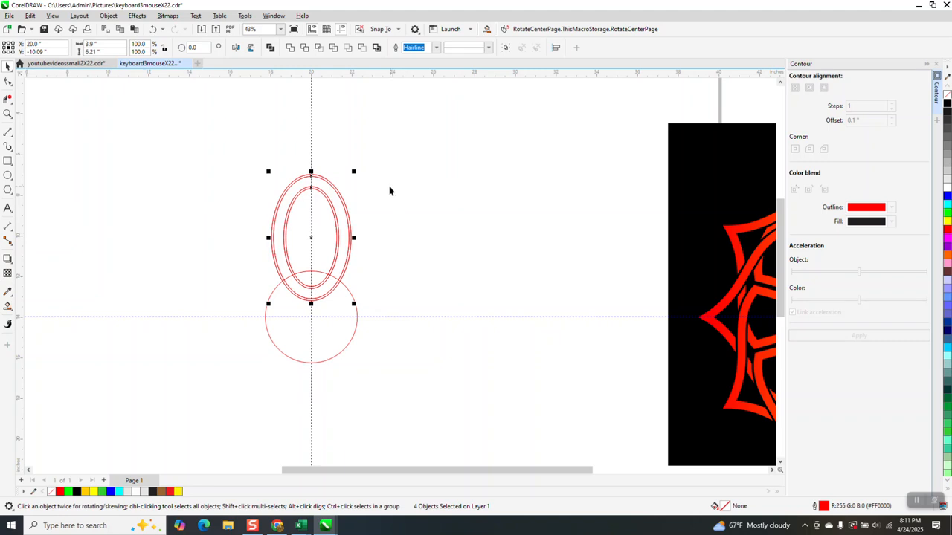
pyautogui.click(312, 237)
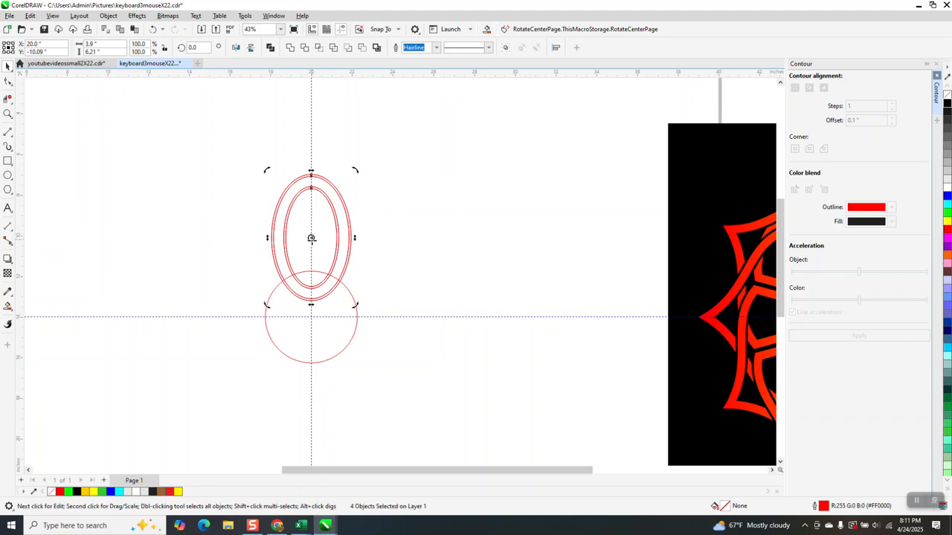
pyautogui.moveTo(312, 238); pyautogui.dragTo(311, 313)
pyautogui.click(340, 250)
pyautogui.click(338, 247)
pyautogui.click(315, 233)
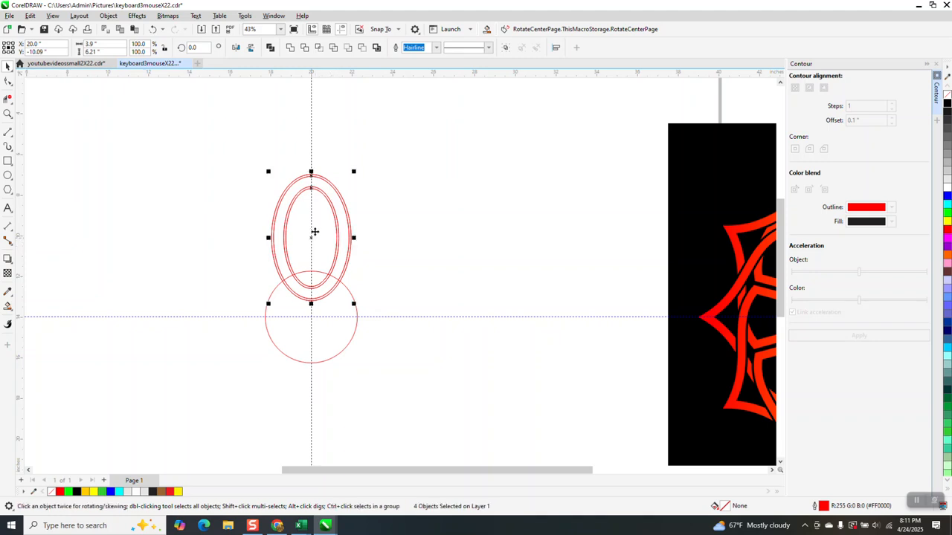
pyautogui.click(338, 177)
pyautogui.moveTo(339, 196); pyautogui.dragTo(351, 187)
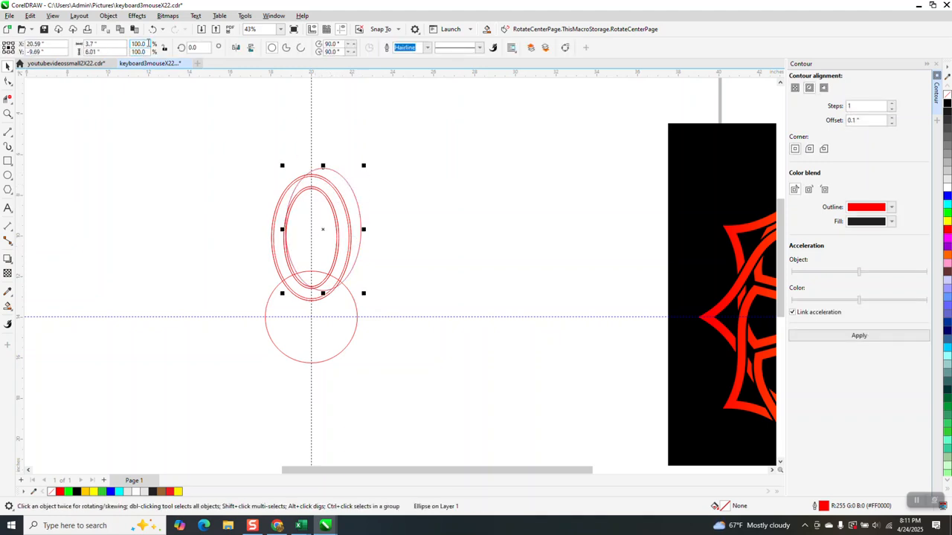
# - Undo the last three changes
pyautogui.click(152, 29)
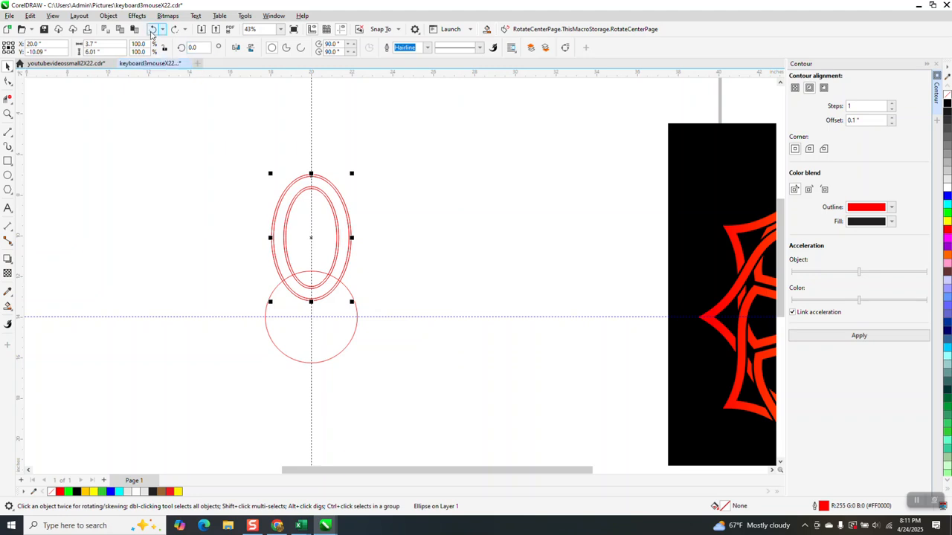
pyautogui.click(153, 30)
pyautogui.click(153, 29)
# - Select the four ellipses and group them
pyautogui.moveTo(239, 86); pyautogui.dragTo(377, 230)
pyautogui.hotkey('ctrl', 'g')
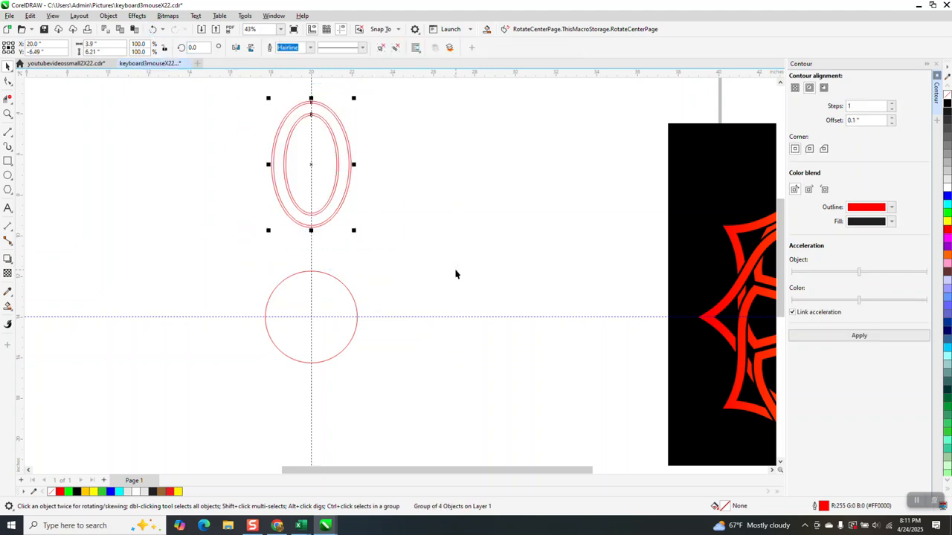
# - Move the ellipse group down so its lower end overlaps the top of the circle
pyautogui.hotkey('shift', 'Down')
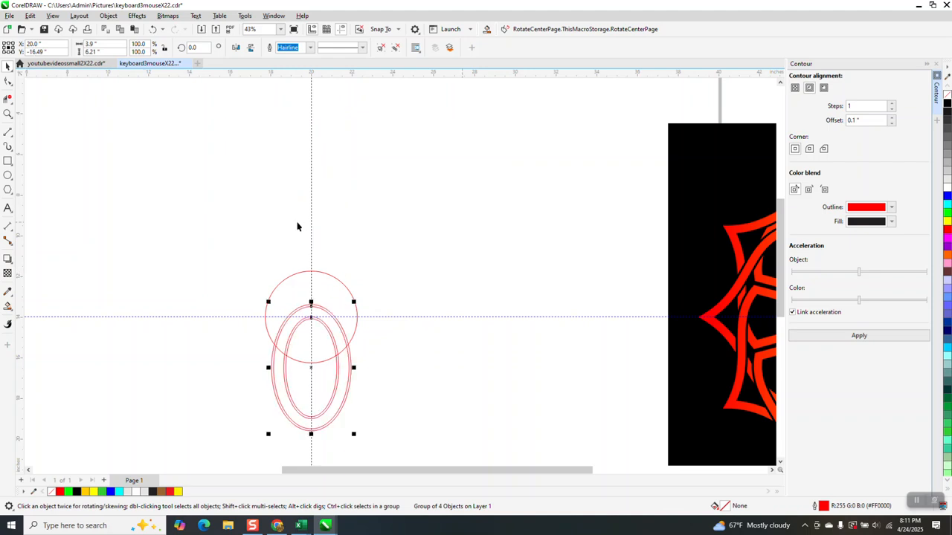
pyautogui.hotkey('shift', 'Up')
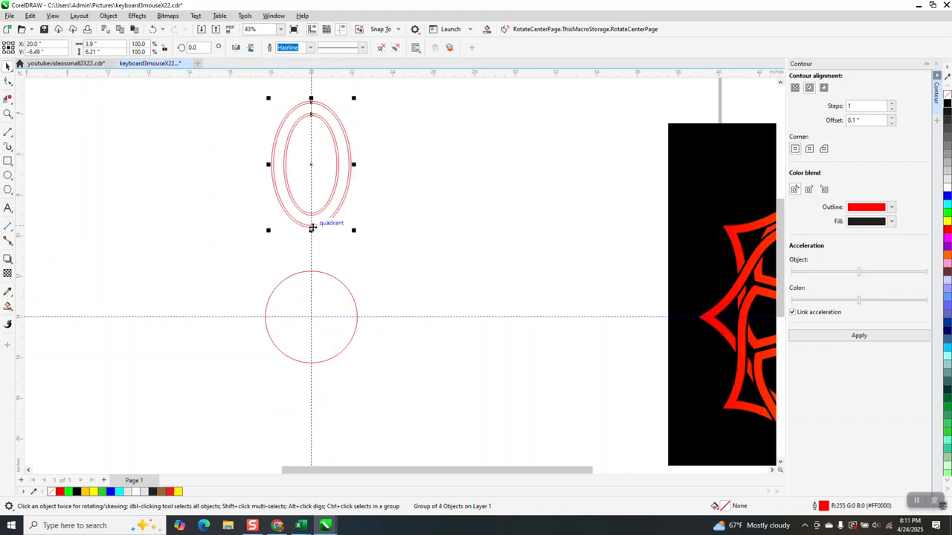
pyautogui.moveTo(312, 228); pyautogui.dragTo(311, 297)
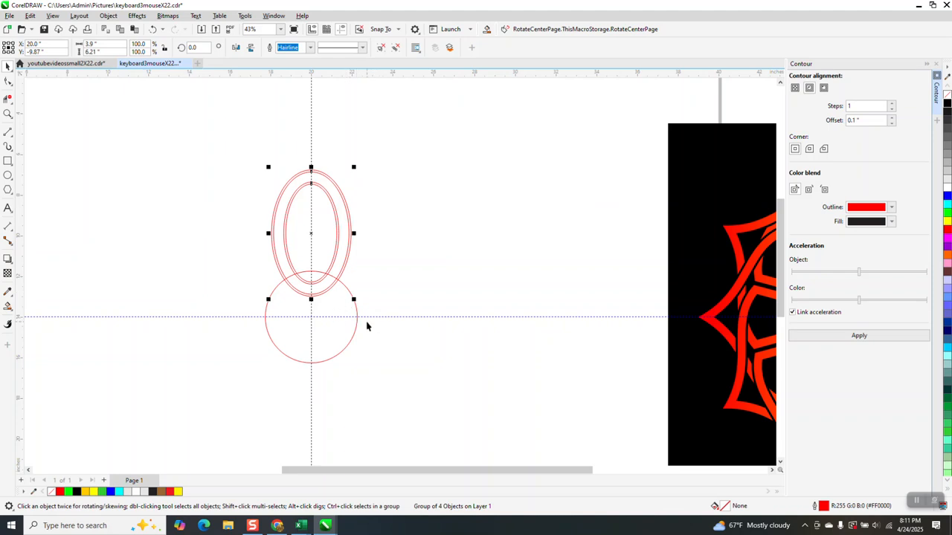
# - Rotate a copy of the ellipse group 30° about the circle's centre and repeat the rotation once
pyautogui.click(312, 235)
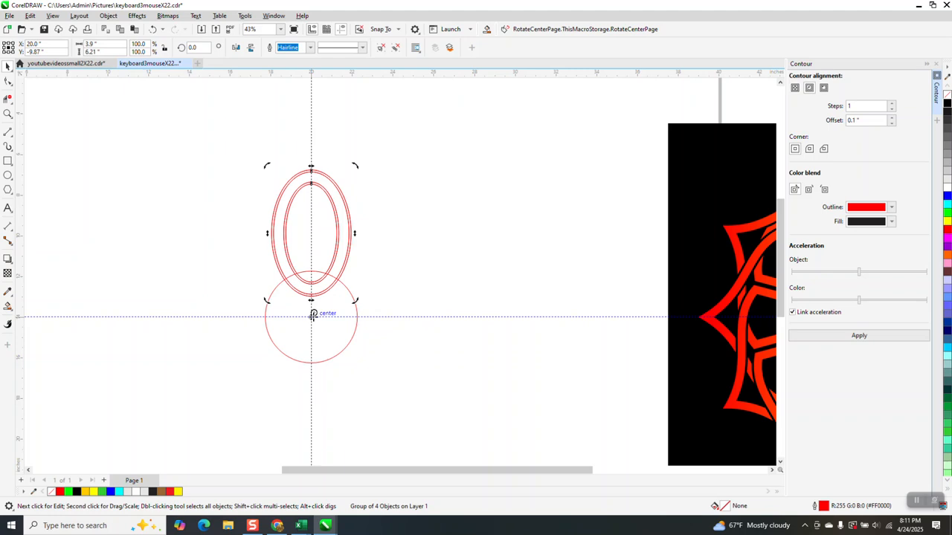
pyautogui.click(349, 245)
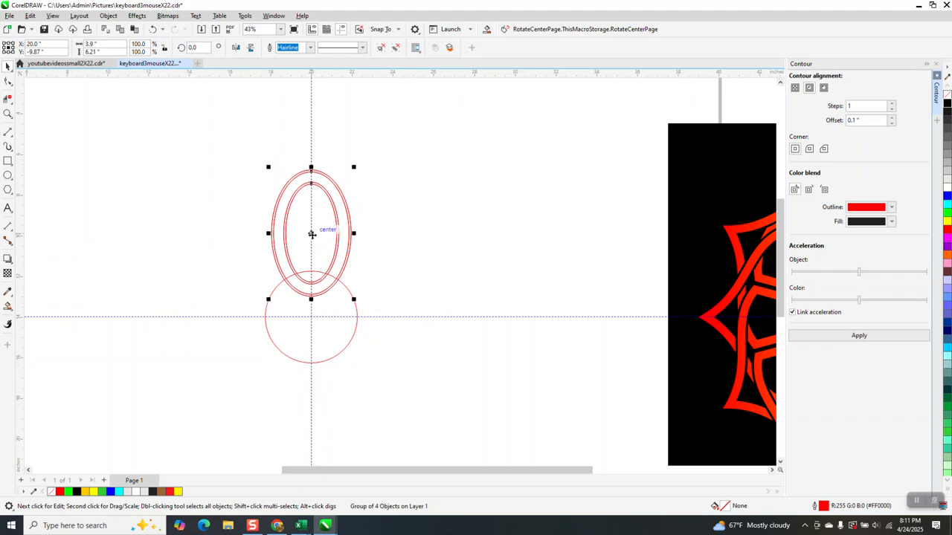
pyautogui.click(311, 232)
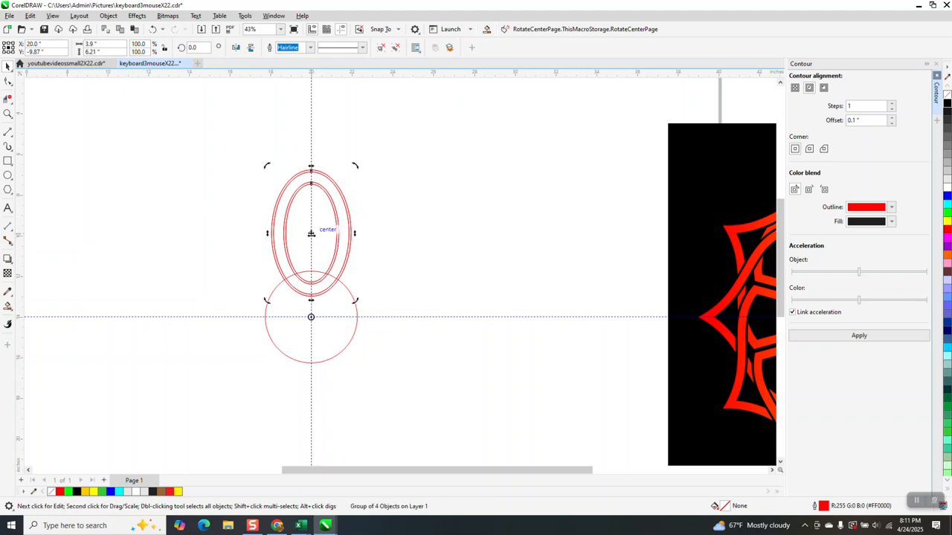
pyautogui.click(210, 47)
pyautogui.write('30')
pyautogui.press('Return')
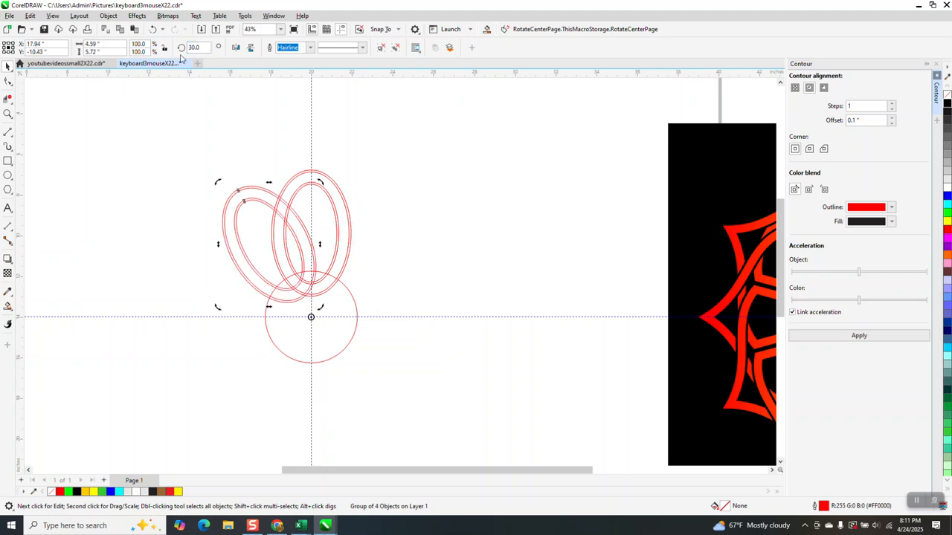
pyautogui.hotkey('ctrl', 'r')
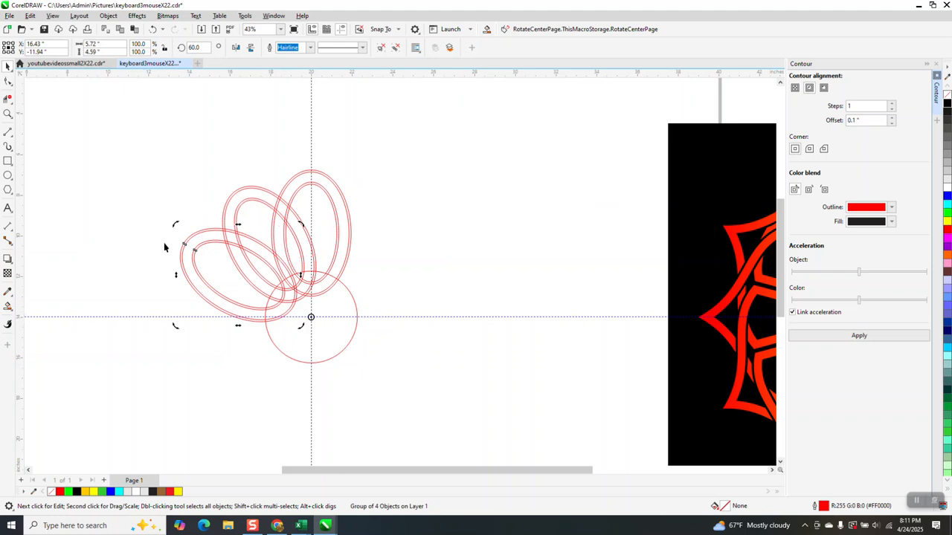
# - Select all the rotated ellipse groups and group them together
pyautogui.moveTo(169, 144); pyautogui.dragTo(466, 408)
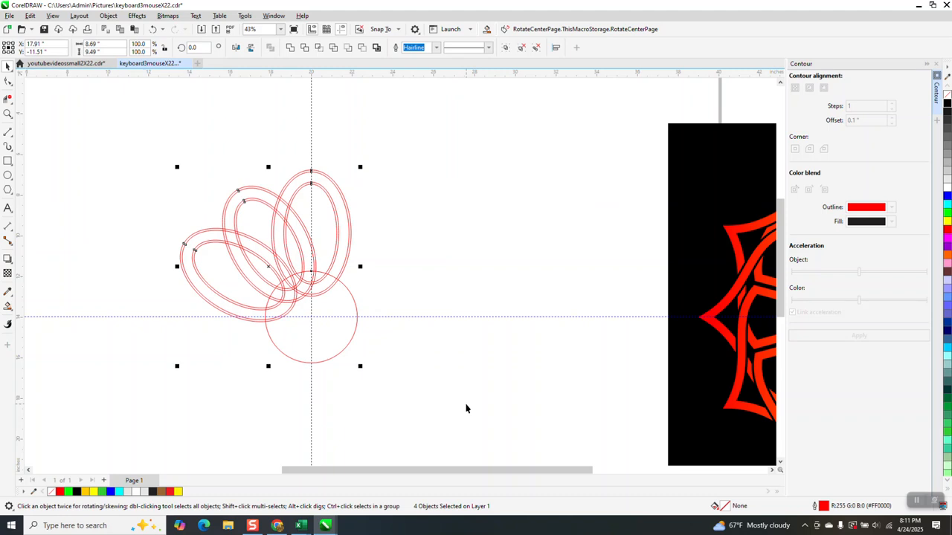
pyautogui.hotkey('ctrl', 'g')
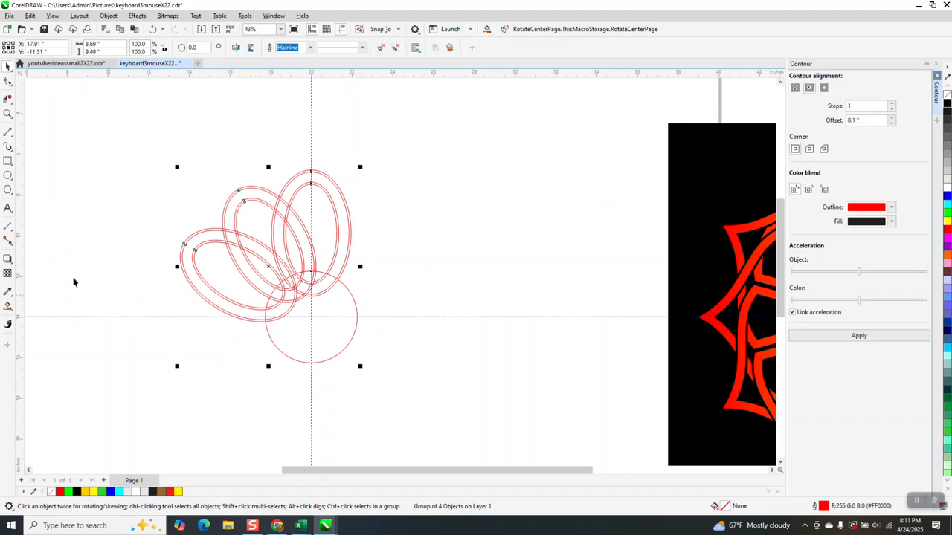
# - Fill the ring regions of the upright ellipse pair with red using Smart Fill, then zoom in
pyautogui.click(8, 291)
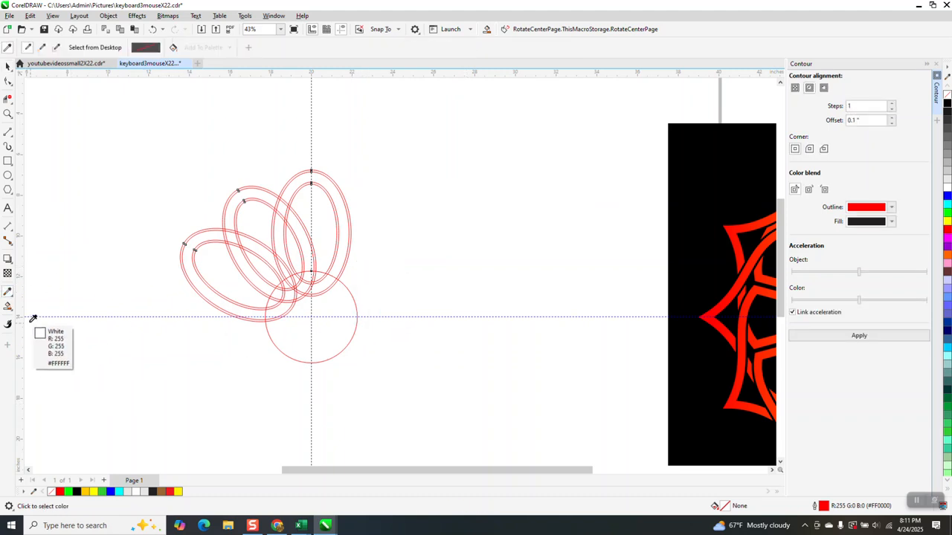
pyautogui.click(8, 305)
pyautogui.click(42, 314)
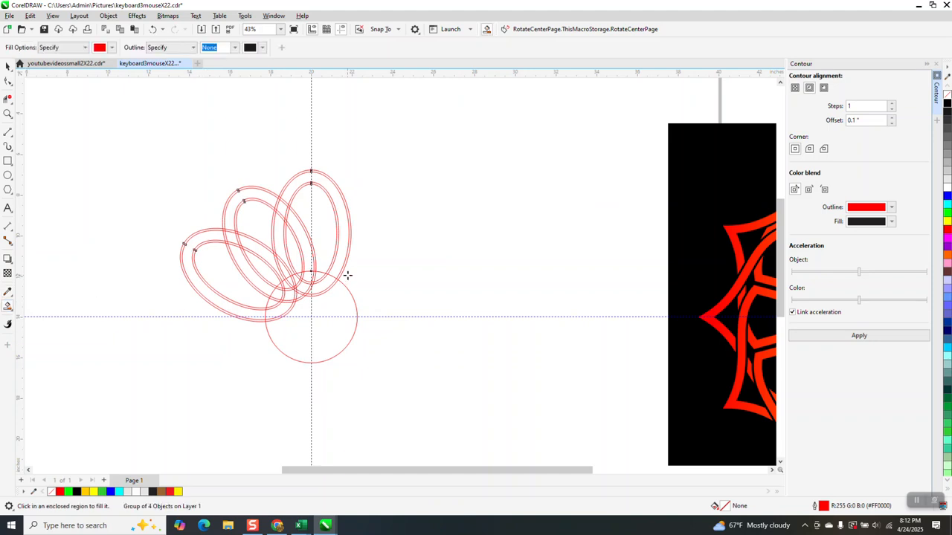
pyautogui.click(349, 235)
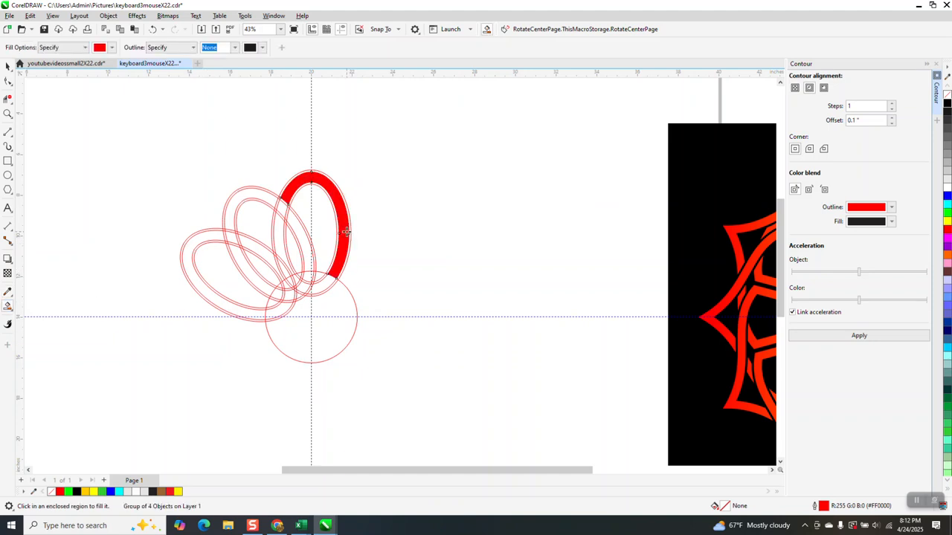
pyautogui.click(282, 207)
pyautogui.click(276, 225)
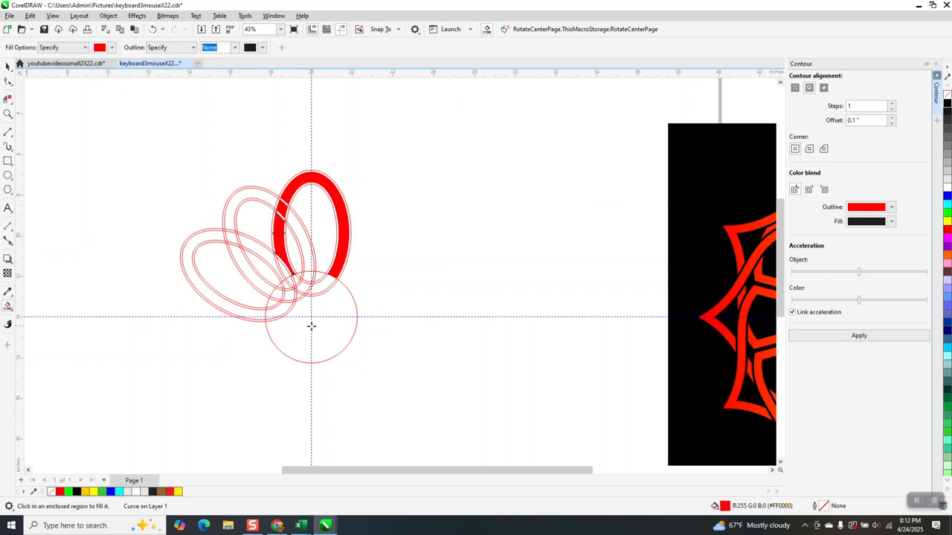
pyautogui.click(8, 113)
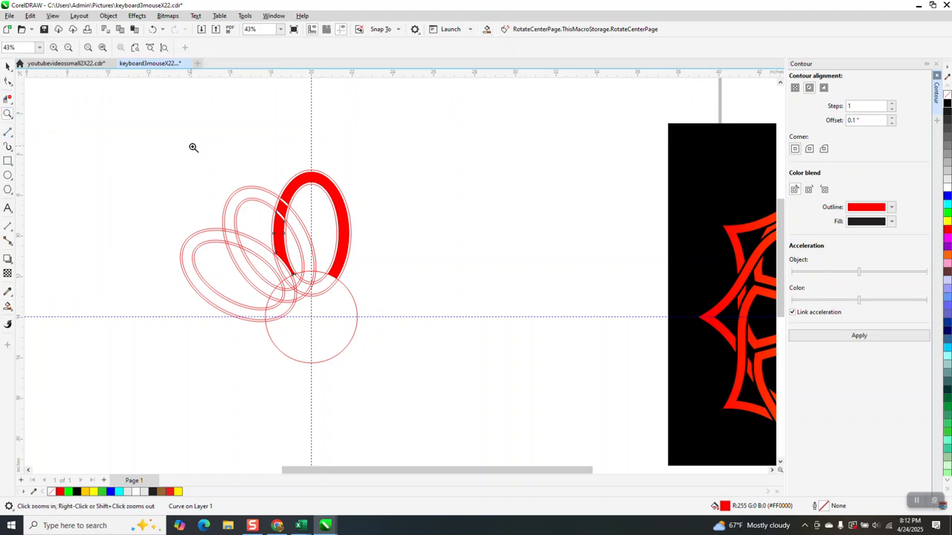
pyautogui.click(435, 327)
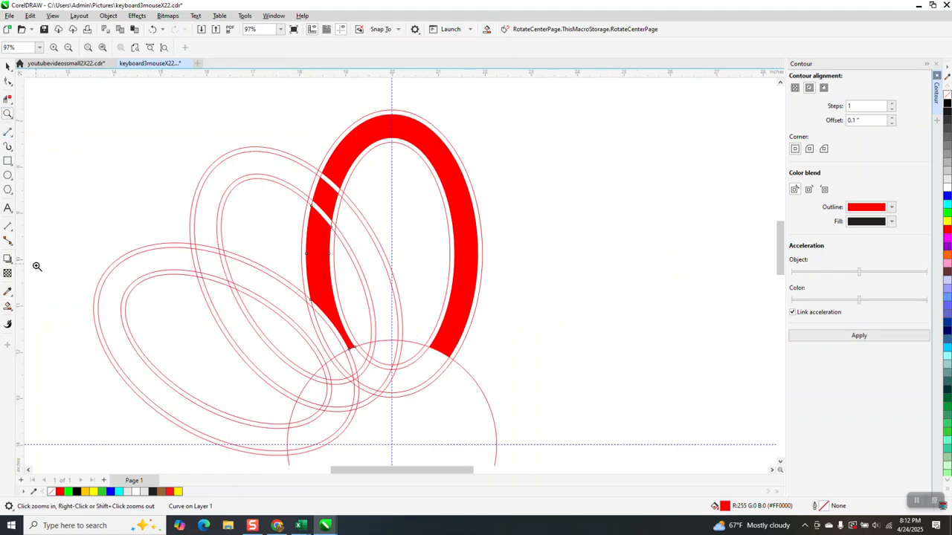
# - Fill the remaining lower ring region of the upright ellipse pair with red using Smart Fill, then zoom out
pyautogui.click(8, 307)
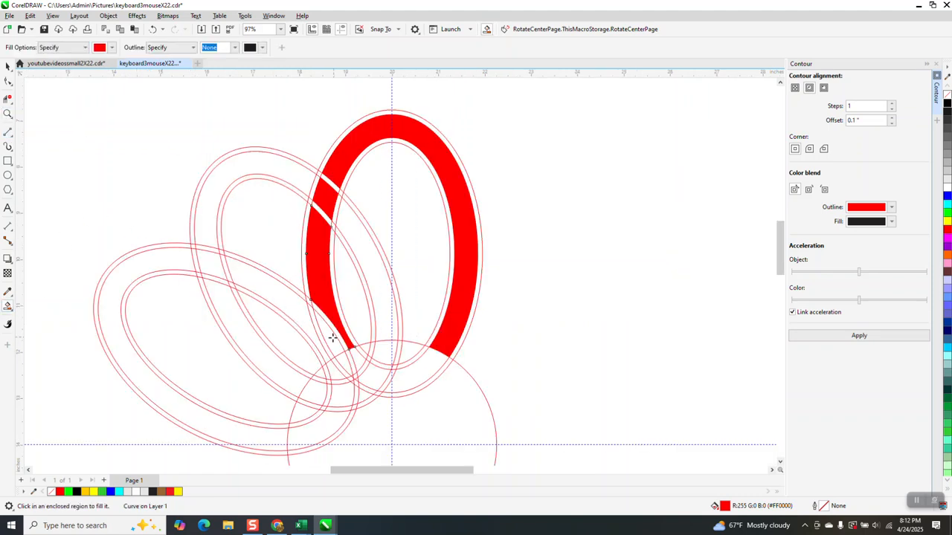
pyautogui.click(338, 351)
pyautogui.scroll(-2, 285, 264)
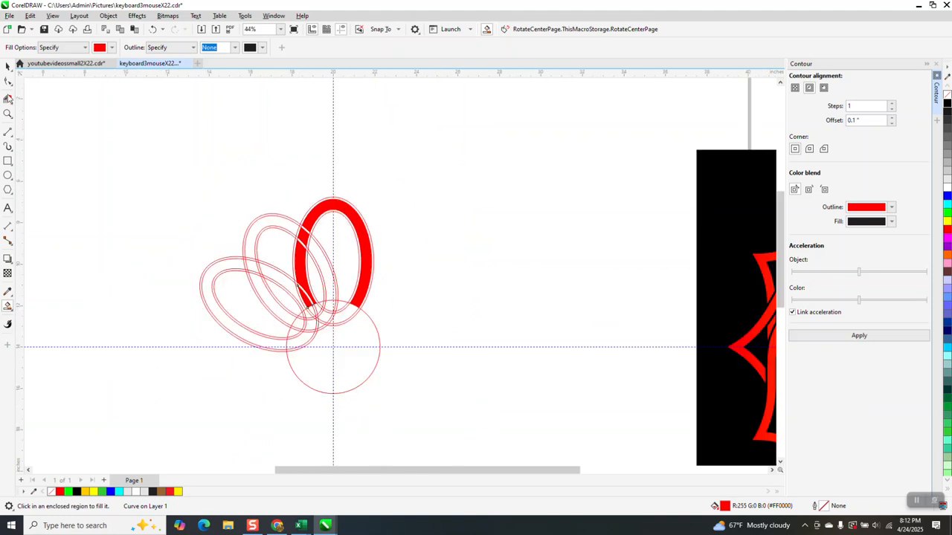
# - Delete the outline ellipse groups and circle, keeping only the red filled ring pieces
pyautogui.click(7, 65)
pyautogui.click(269, 218)
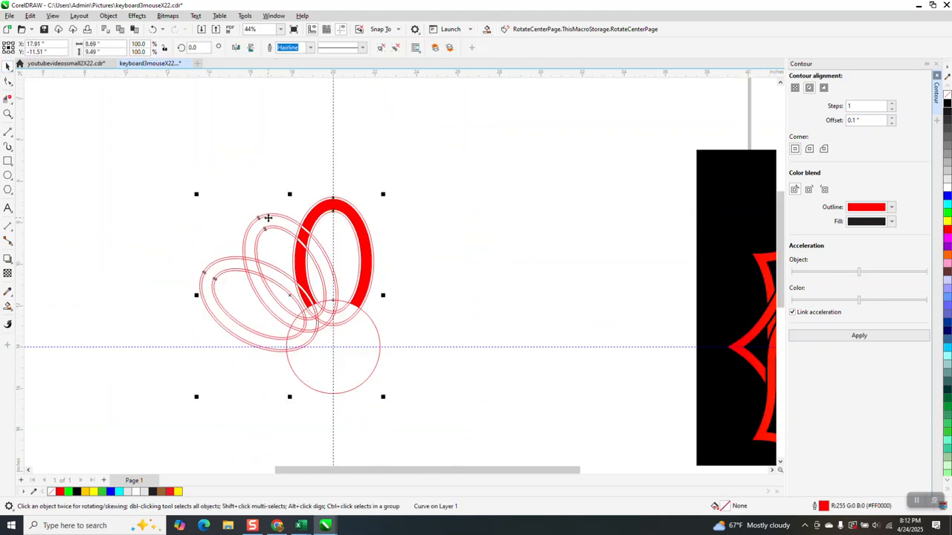
pyautogui.press('Delete')
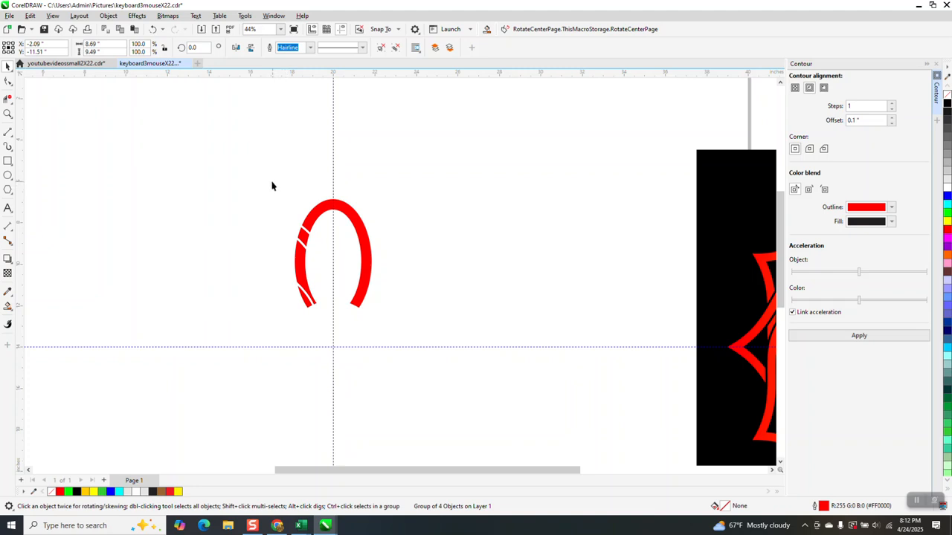
pyautogui.moveTo(272, 186); pyautogui.dragTo(424, 333)
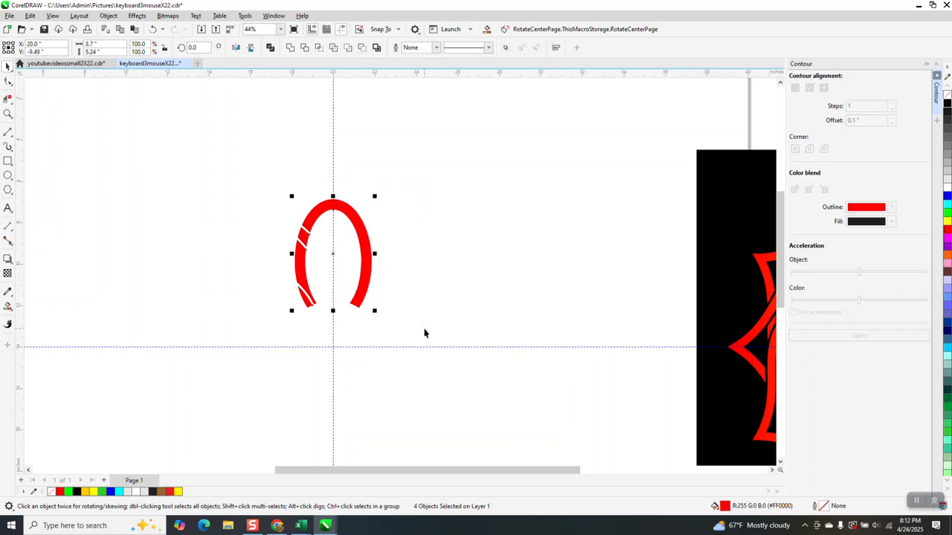
pyautogui.click(332, 255)
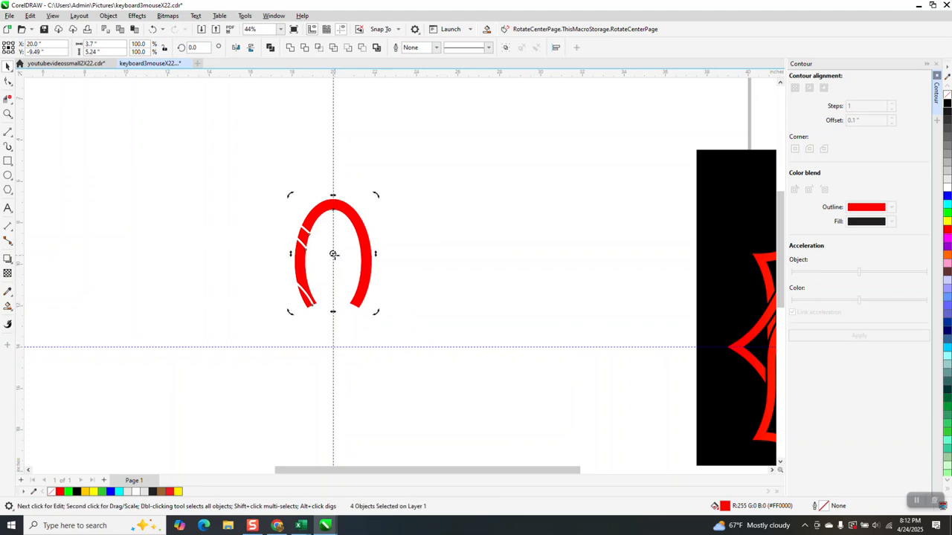
pyautogui.moveTo(344, 329); pyautogui.dragTo(332, 344)
pyautogui.click(368, 268)
pyautogui.click(367, 268)
pyautogui.moveTo(366, 252); pyautogui.dragTo(468, 236)
pyautogui.rightClick(468, 236)
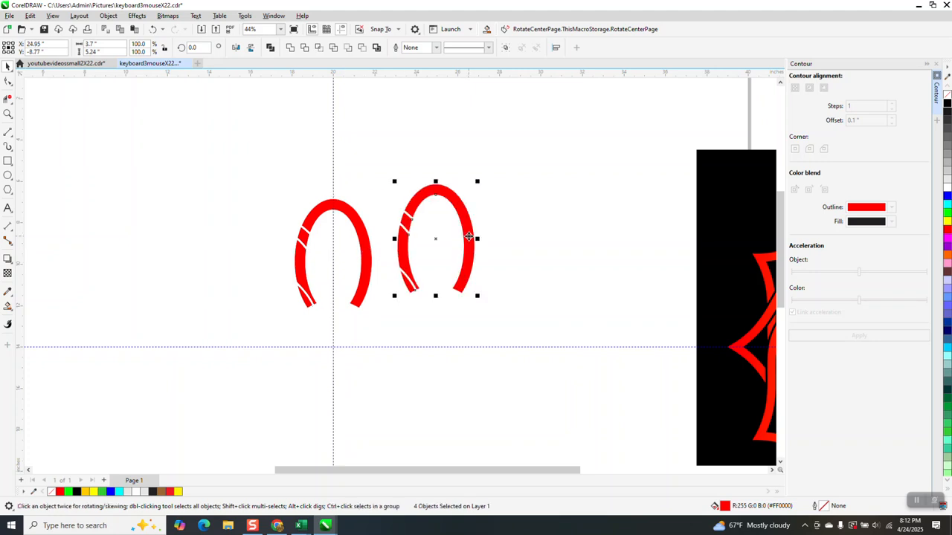
pyautogui.press('Delete')
pyautogui.click(358, 237)
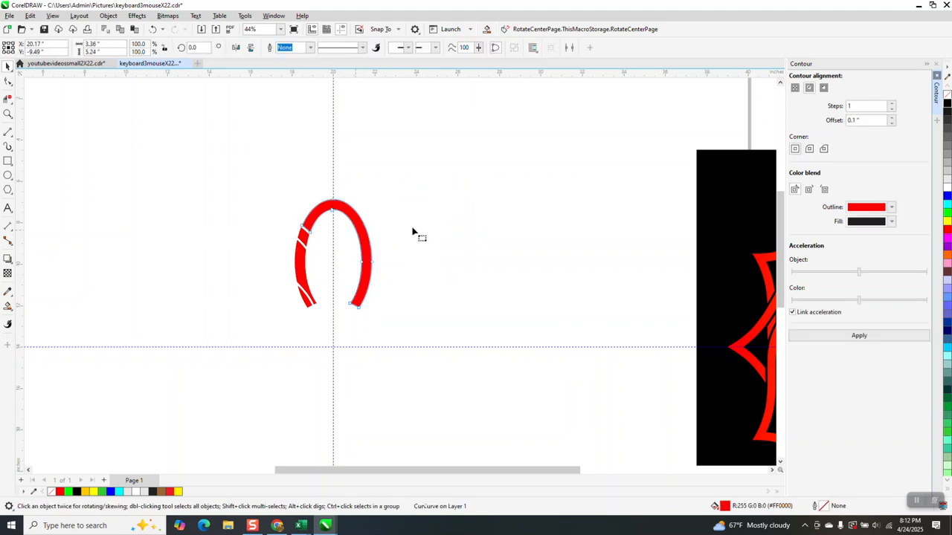
pyautogui.press('F10')
pyautogui.click(7, 67)
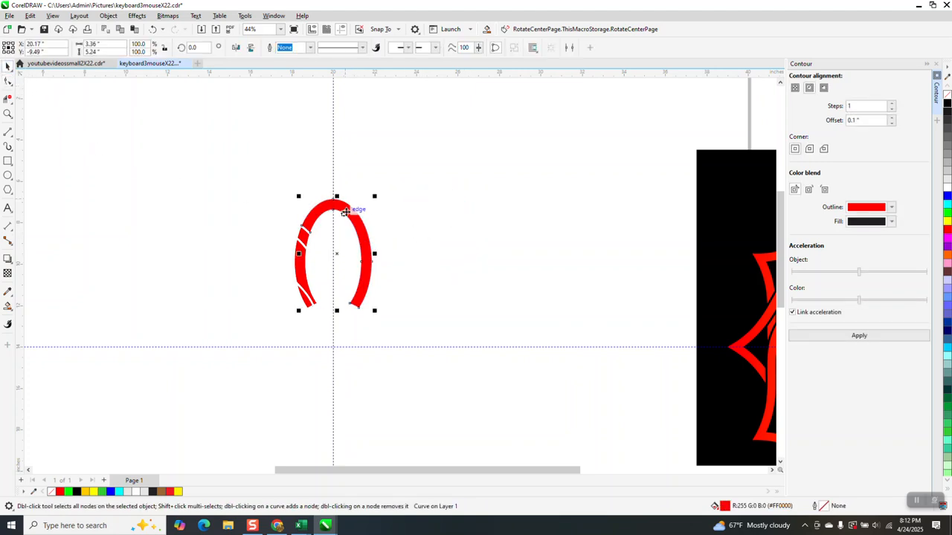
pyautogui.moveTo(355, 223); pyautogui.dragTo(400, 203)
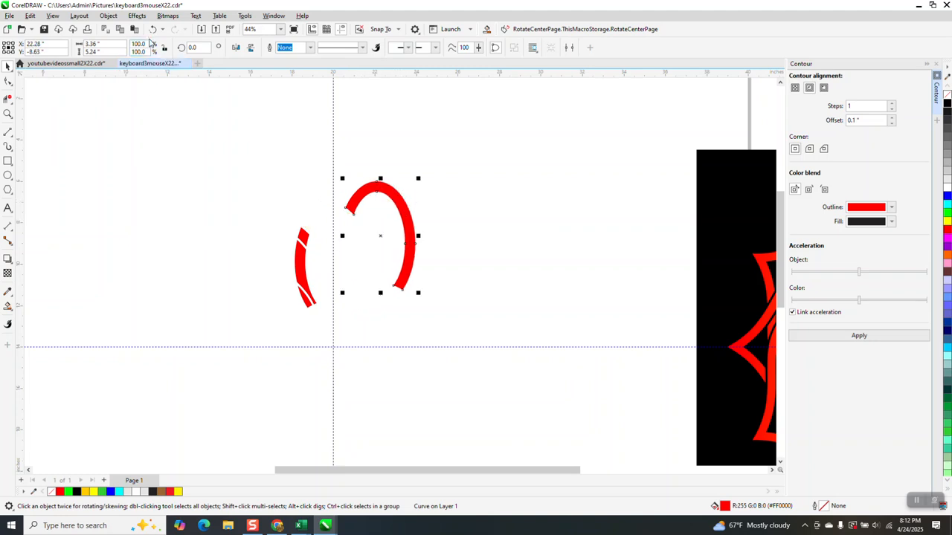
pyautogui.click(152, 29)
# - Select the four red ring pieces and combine them into a single petal shape
pyautogui.moveTo(246, 183); pyautogui.dragTo(454, 340)
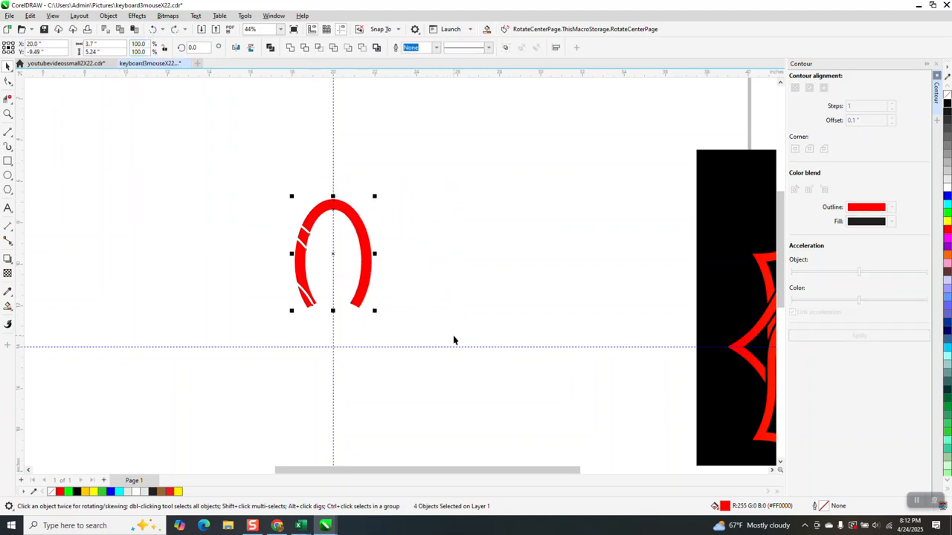
pyautogui.click(289, 47)
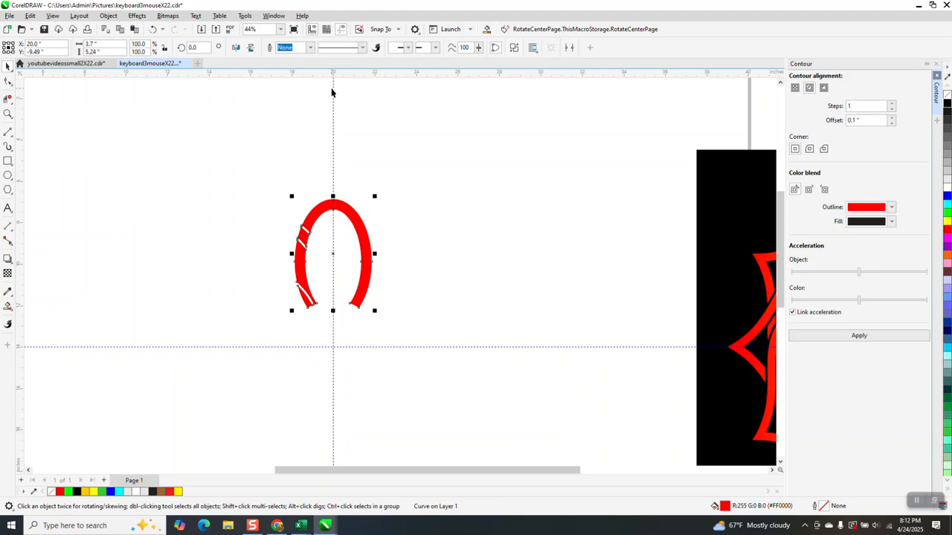
# - Rotate a copy of the red petal 30° about the circle's centre
pyautogui.click(334, 251)
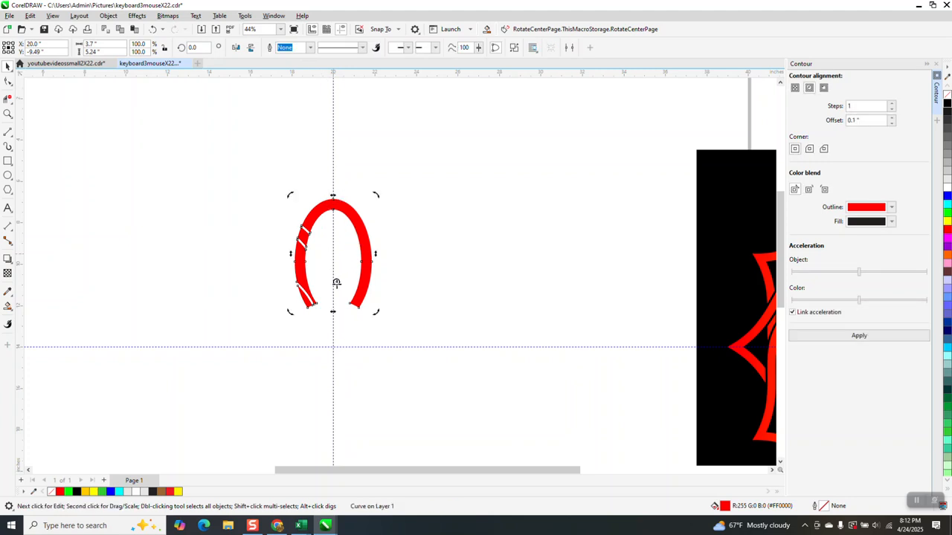
pyautogui.click(365, 273)
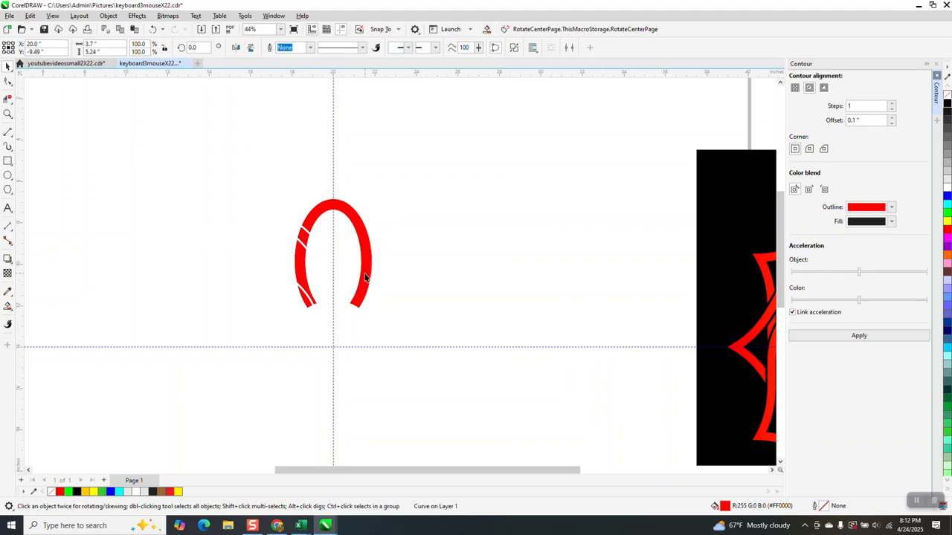
pyautogui.click(365, 273)
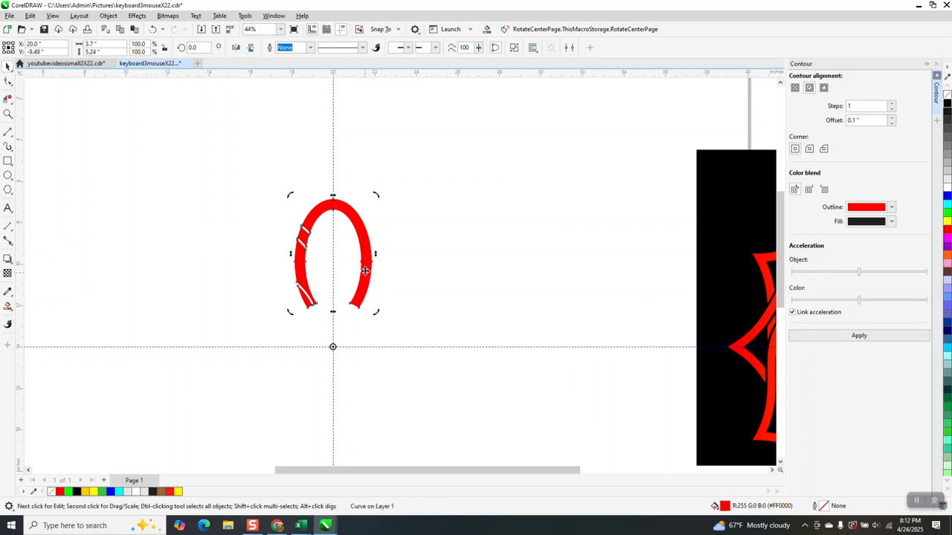
pyautogui.click(193, 47)
pyautogui.write('30')
pyautogui.press('Return')
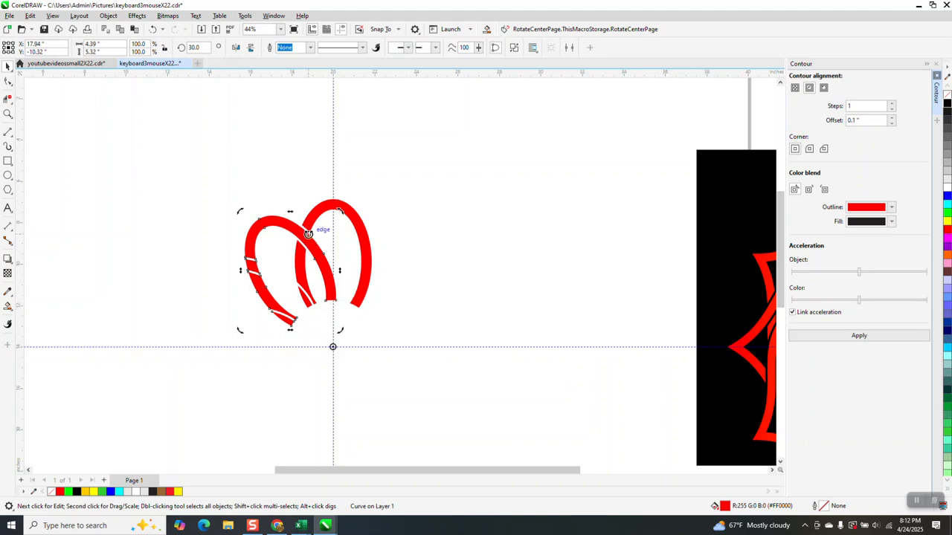
# - Repeat the 30° rotated copy around the centre to complete the full ring of petals
pyautogui.hotkey('ctrl', 'r')
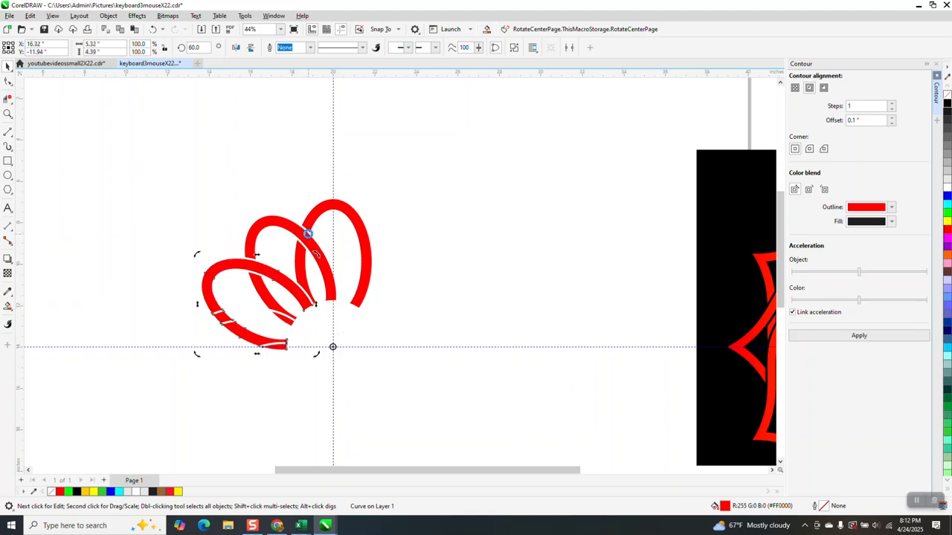
pyautogui.hotkey('ctrl', 'r')
pyautogui.hotkey('ctrl', 'r')
pyautogui.hotkey('ctrl', 'r')
pyautogui.hotkey('ctrl', 'r')
pyautogui.hotkey('ctrl', 'r')
pyautogui.hotkey('ctrl', 'r')
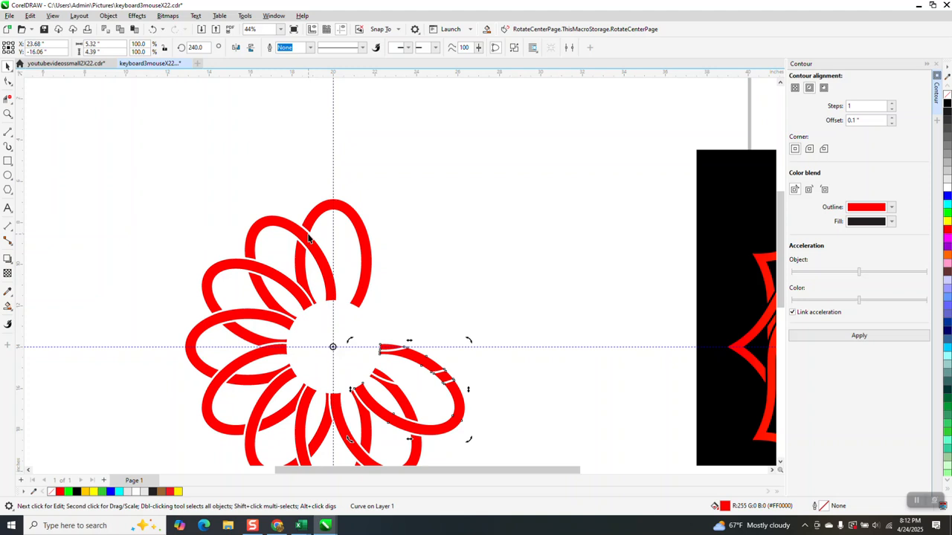
pyautogui.hotkey('ctrl', 'r')
pyautogui.hotkey('ctrl', 'r')
pyautogui.hotkey('ctrl', 'r')
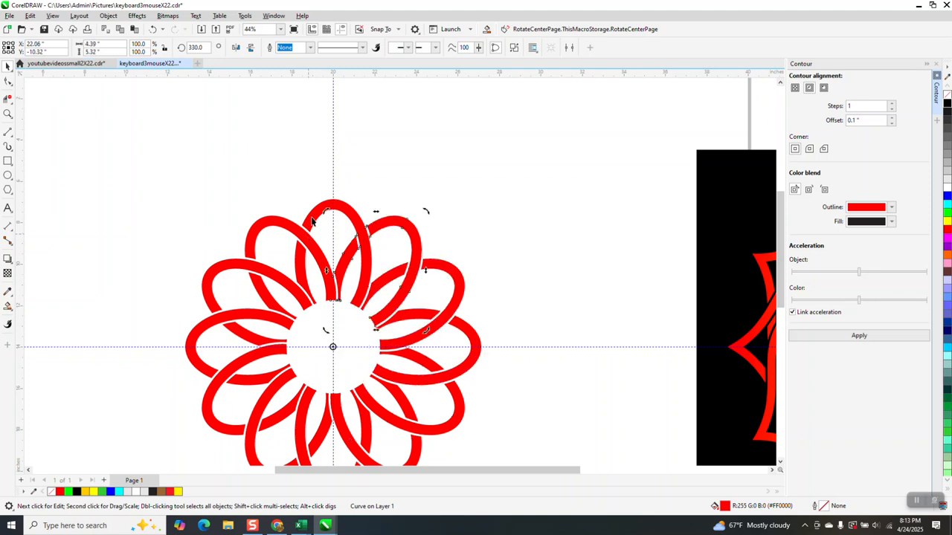
# - Draw a rectangle about 20 by 16 inches around the flower and fill it black
pyautogui.scroll(-1, 357, 208)
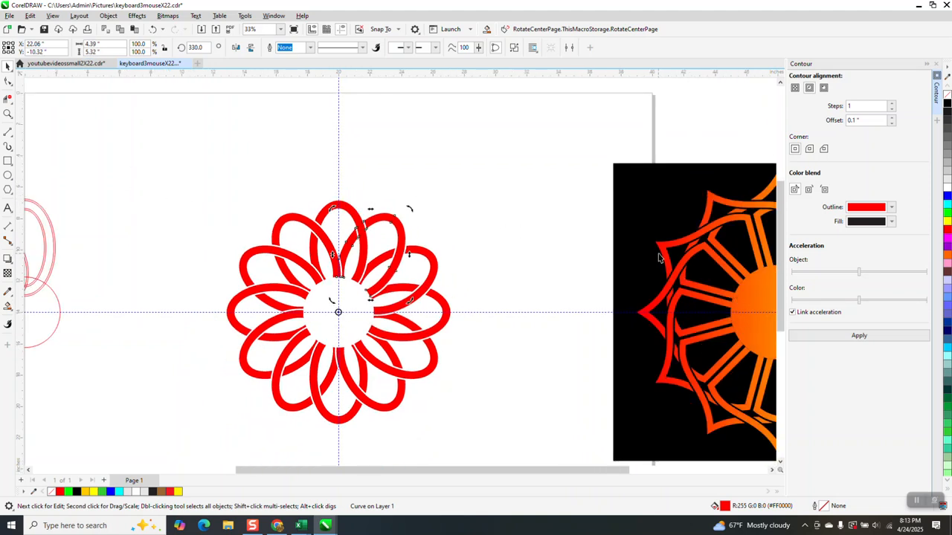
pyautogui.click(7, 161)
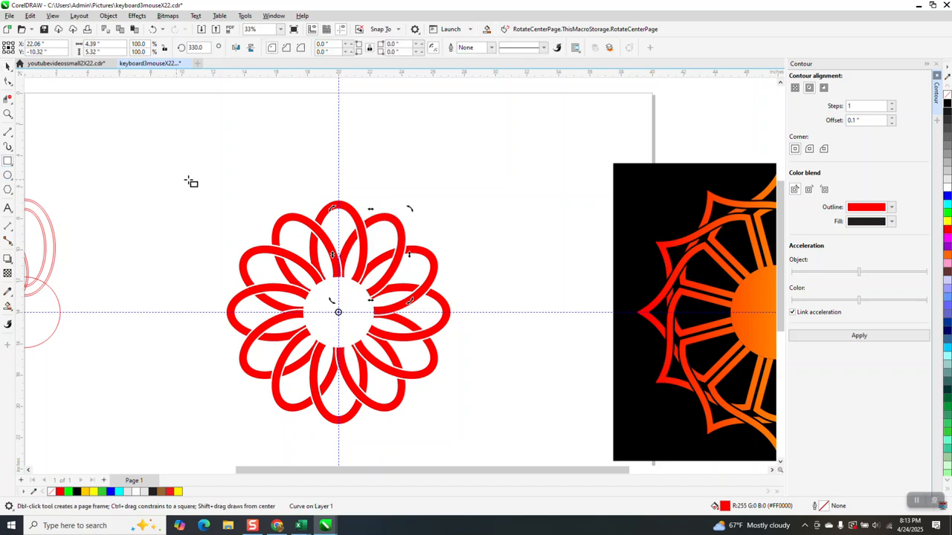
pyautogui.moveTo(202, 184); pyautogui.dragTo(521, 433)
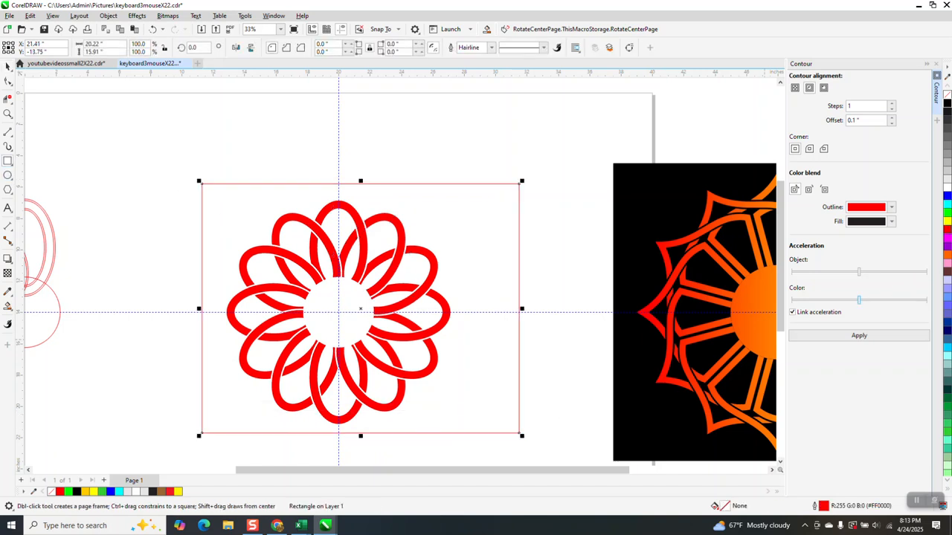
pyautogui.click(946, 104)
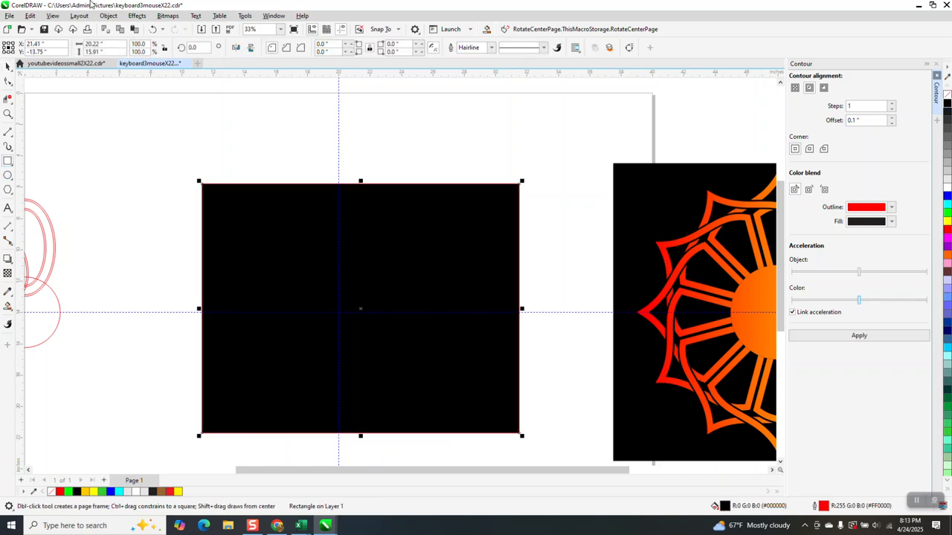
# - Send the black rectangle to the back behind the flower petals
pyautogui.click(108, 15)
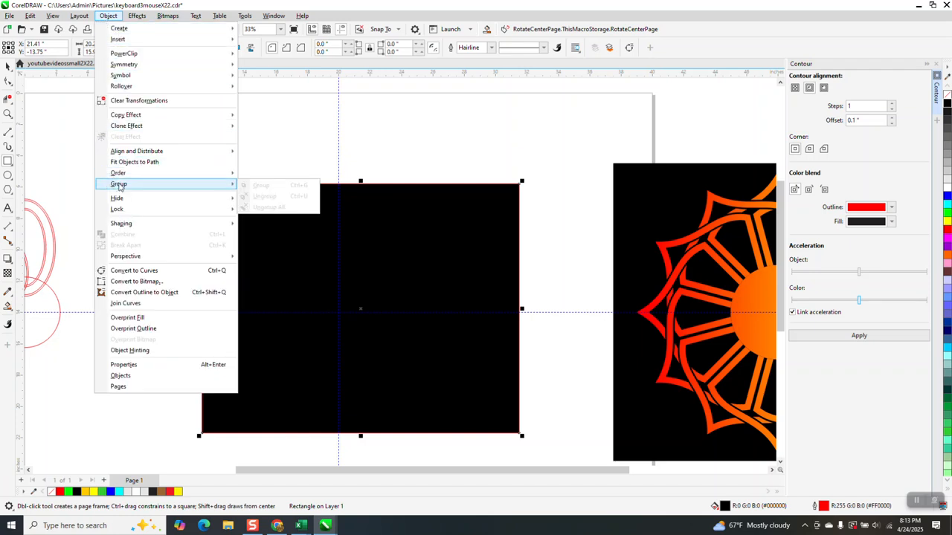
pyautogui.moveTo(119, 173)
pyautogui.click(273, 185)
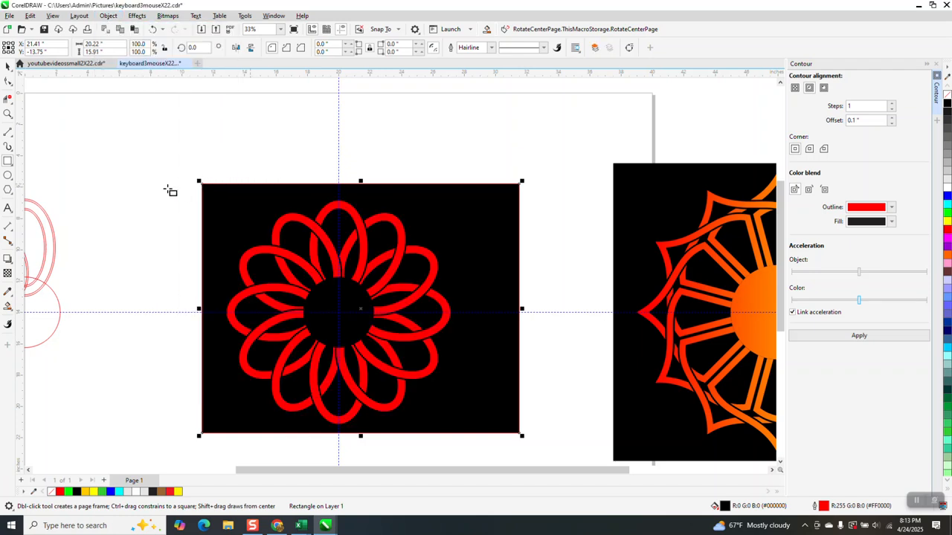
# - Select all twelve red petals on the black background and group them together
pyautogui.click(7, 113)
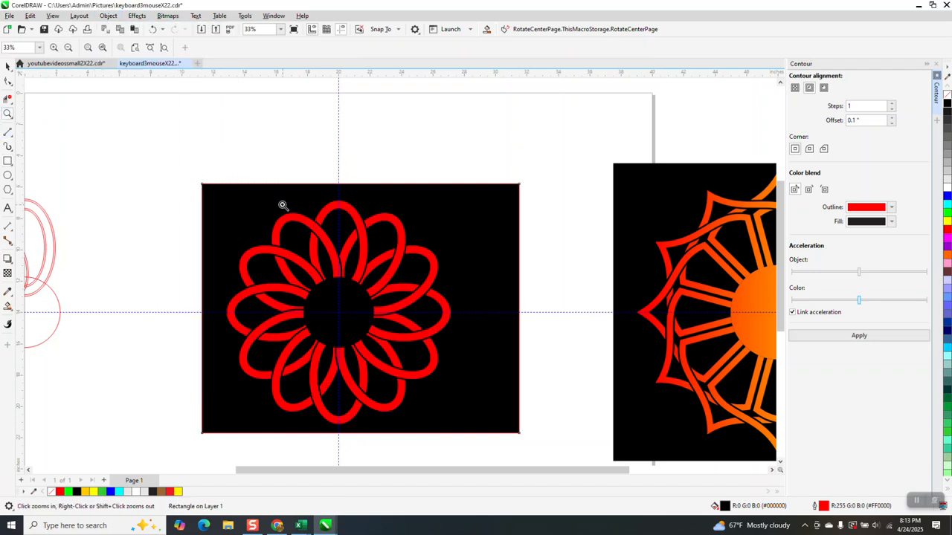
pyautogui.moveTo(283, 205); pyautogui.dragTo(421, 328)
pyautogui.scroll(-2, 419, 298)
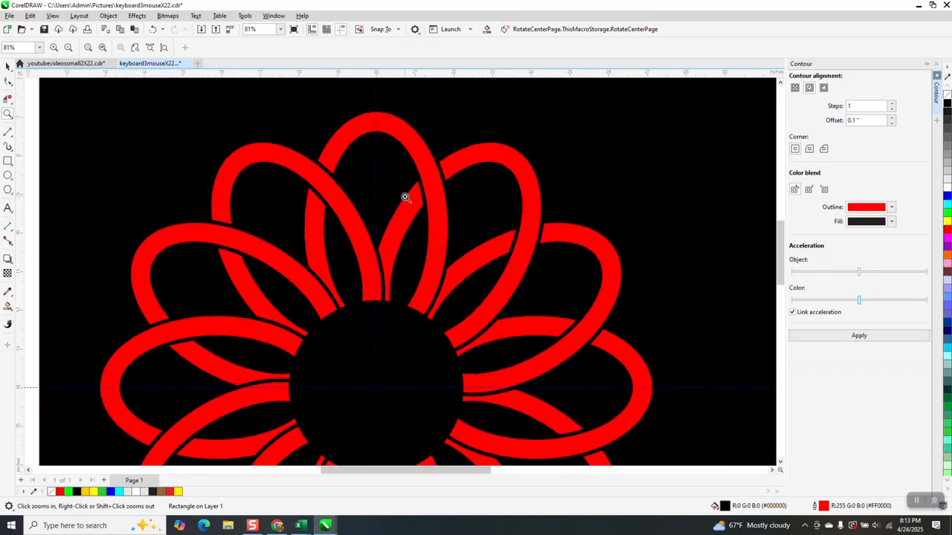
pyautogui.scroll(-1, 235, 218)
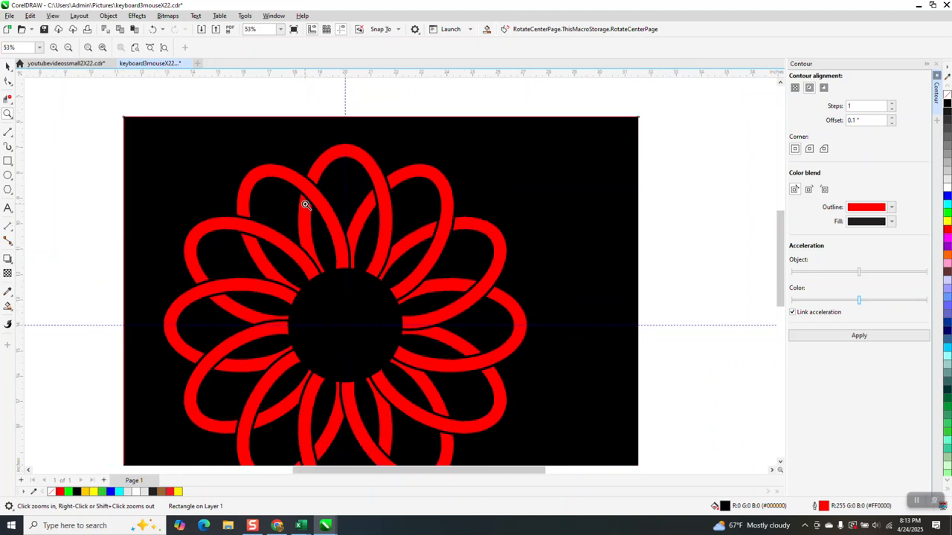
pyautogui.scroll(-1, 305, 204)
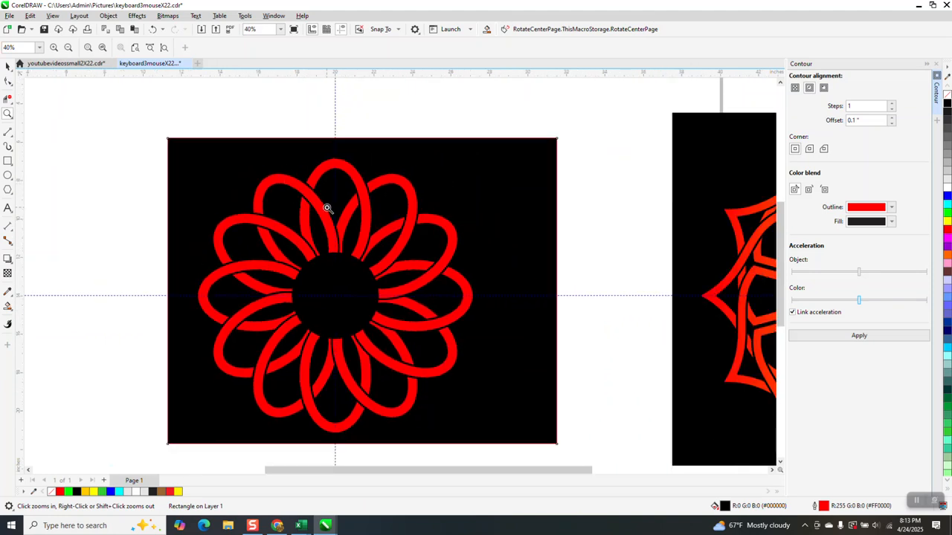
pyautogui.click(7, 66)
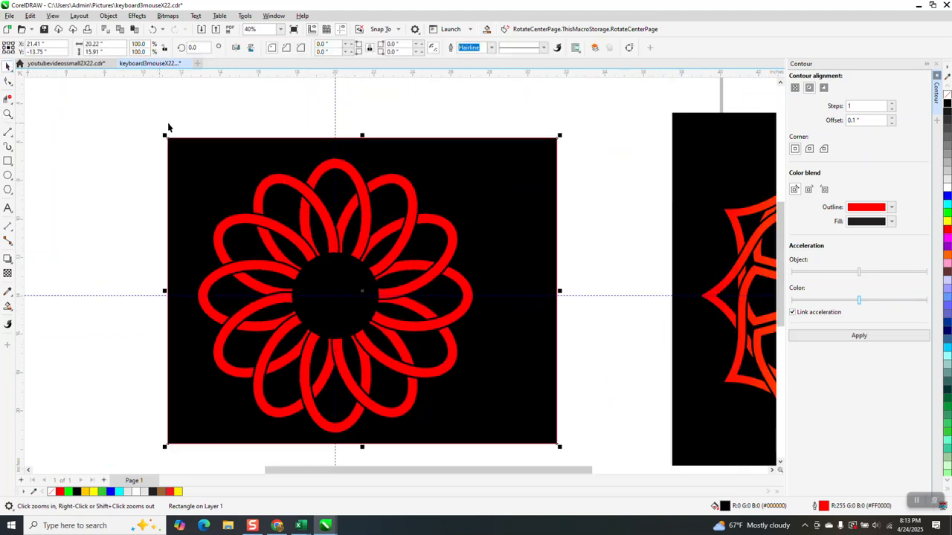
pyautogui.click(195, 132)
pyautogui.moveTo(193, 132); pyautogui.dragTo(503, 449)
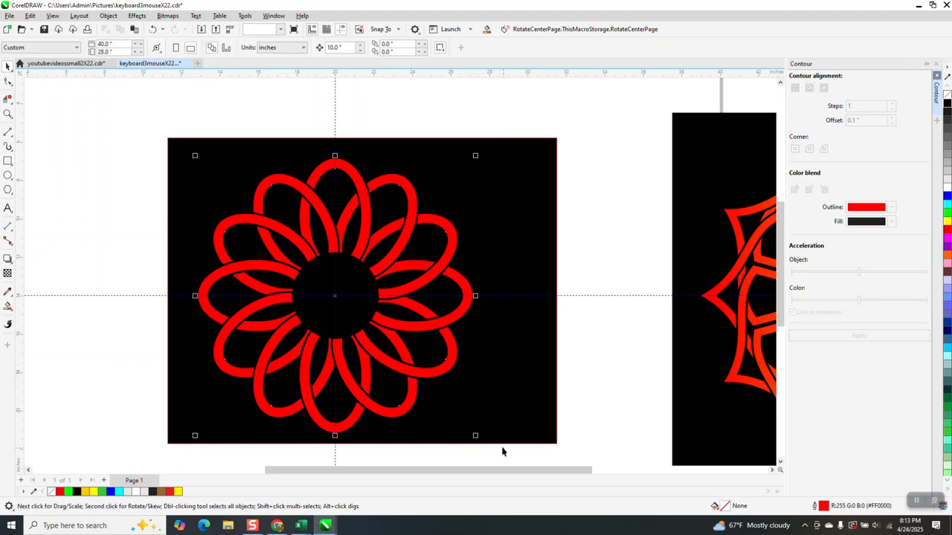
pyautogui.click(108, 16)
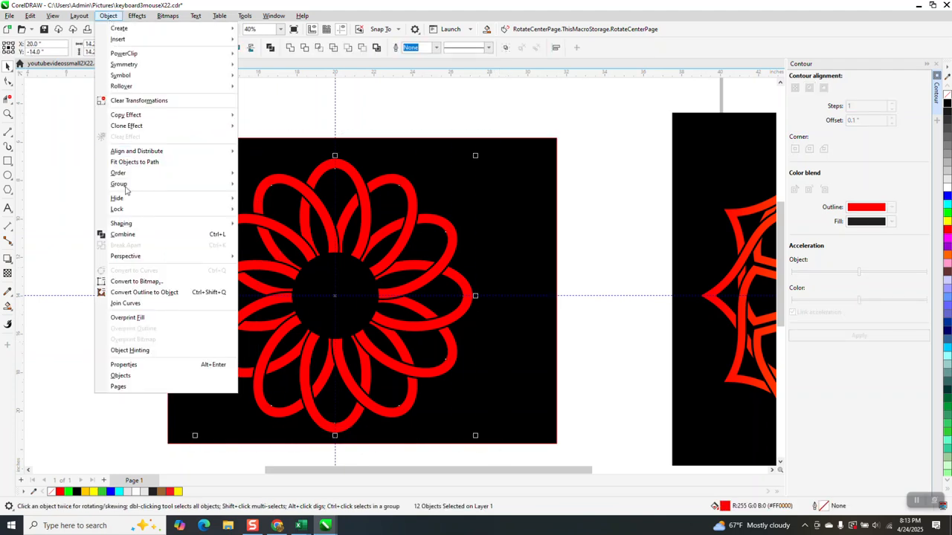
pyautogui.moveTo(223, 184)
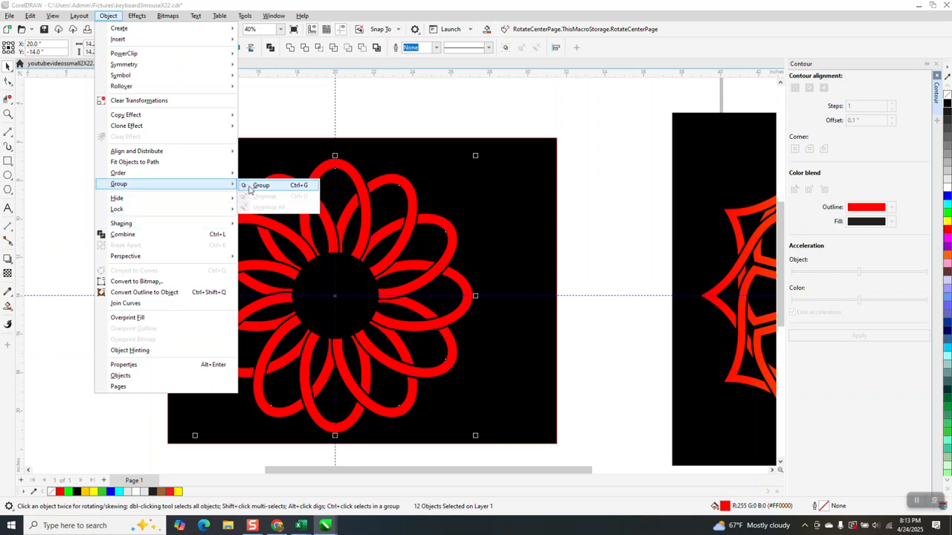
pyautogui.click(252, 188)
# - Apply a linear fountain fill across the petal group from left to right with the Interactive Fill tool
pyautogui.click(9, 306)
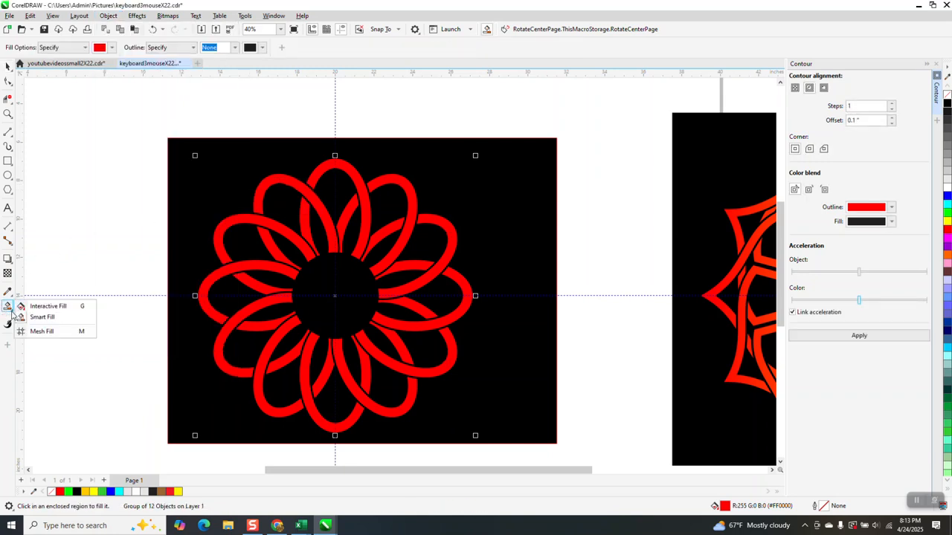
pyautogui.click(8, 306)
pyautogui.click(35, 307)
pyautogui.moveTo(200, 288); pyautogui.dragTo(470, 289)
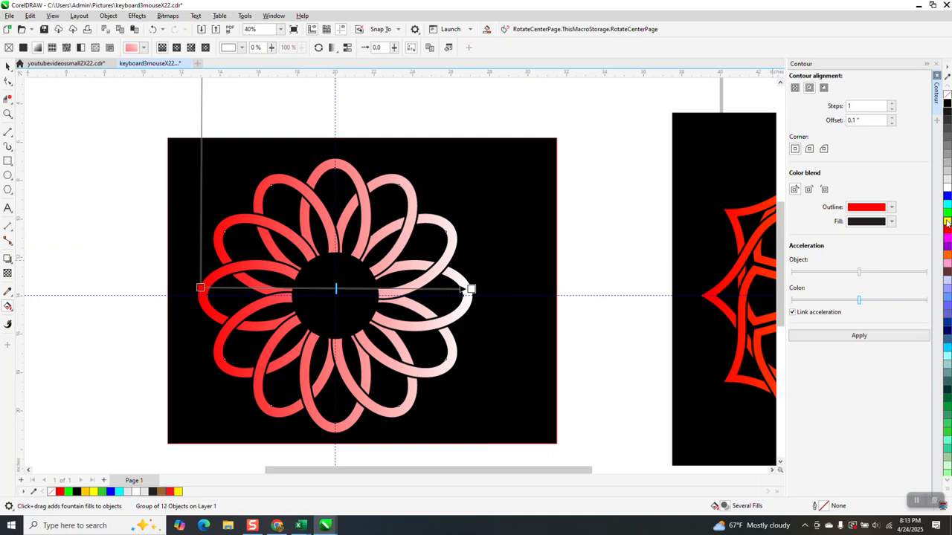
# - Set the fountain fill's end colour to yellow, giving the petal group a red-to-yellow gradient
pyautogui.moveTo(947, 222); pyautogui.dragTo(470, 289)
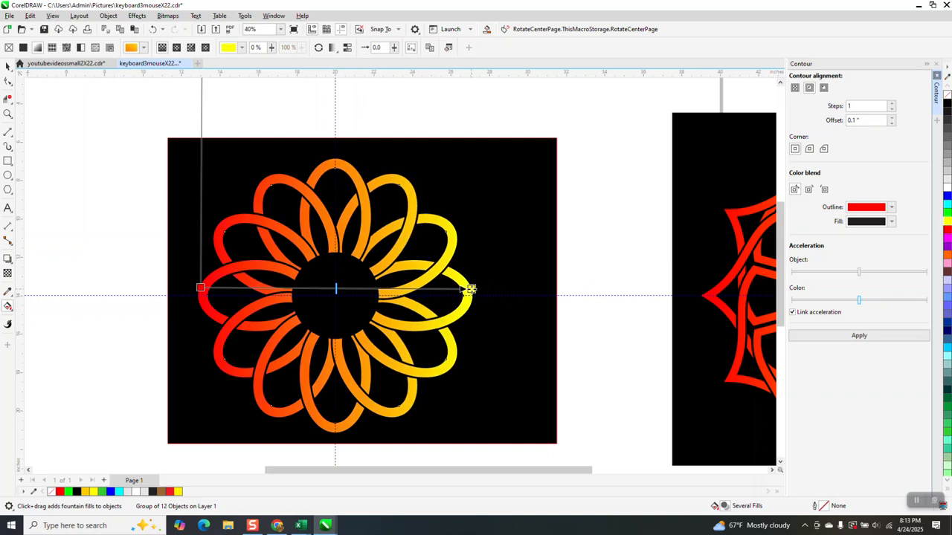
pyautogui.click(9, 66)
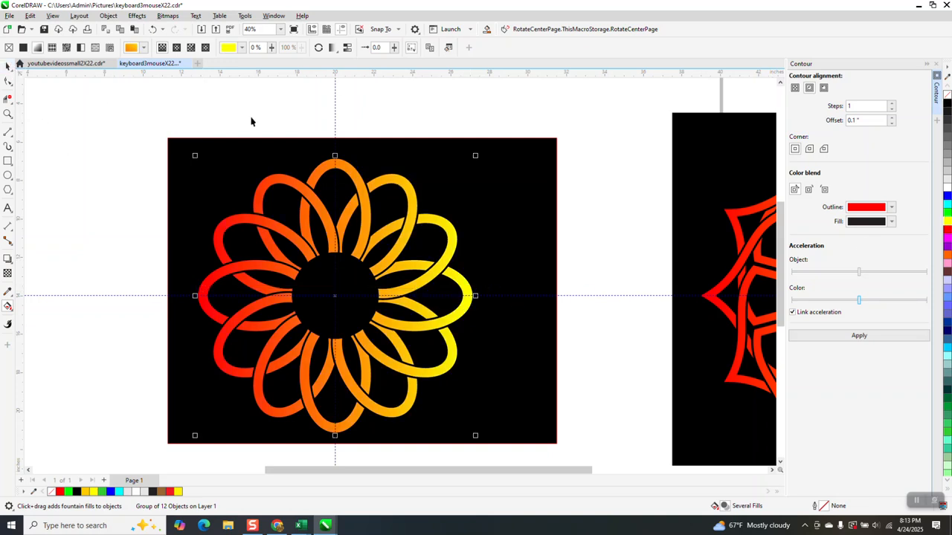
# - Select the black background rectangle and centre it on the page behind the flower
pyautogui.click(340, 29)
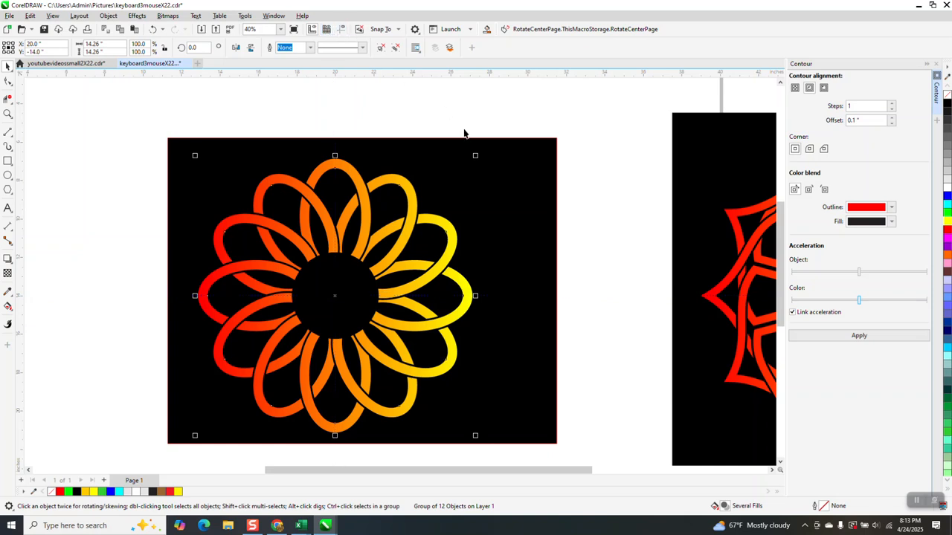
pyautogui.click(520, 200)
pyautogui.press('p')
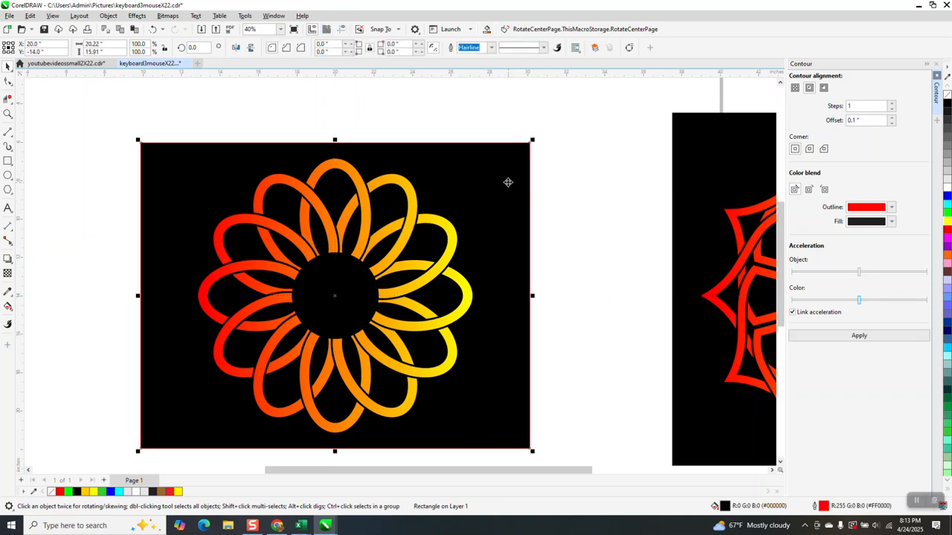
# - Zoom around the drawing to inspect the gradient flower and compare it with the reference mandala design
pyautogui.click(9, 113)
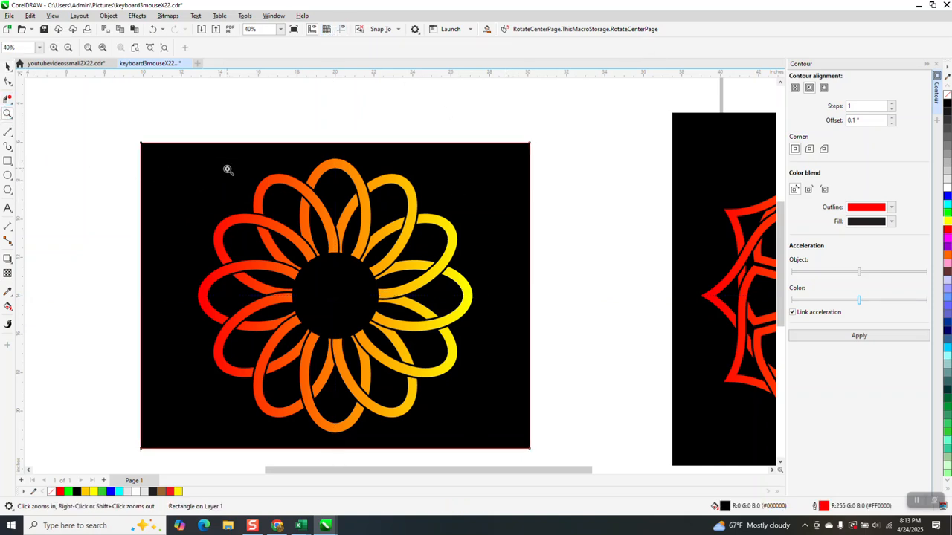
pyautogui.moveTo(227, 171); pyautogui.dragTo(513, 379)
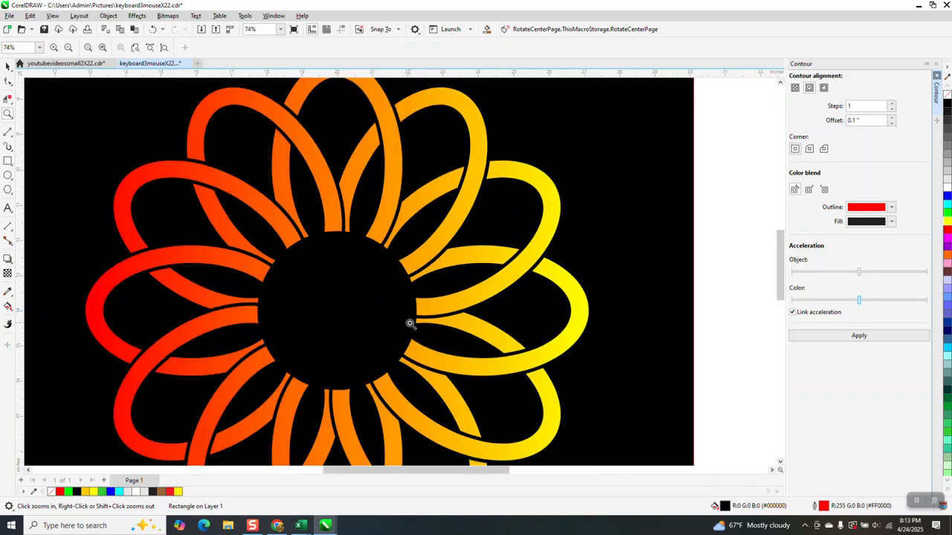
pyautogui.scroll(-1, 422, 299)
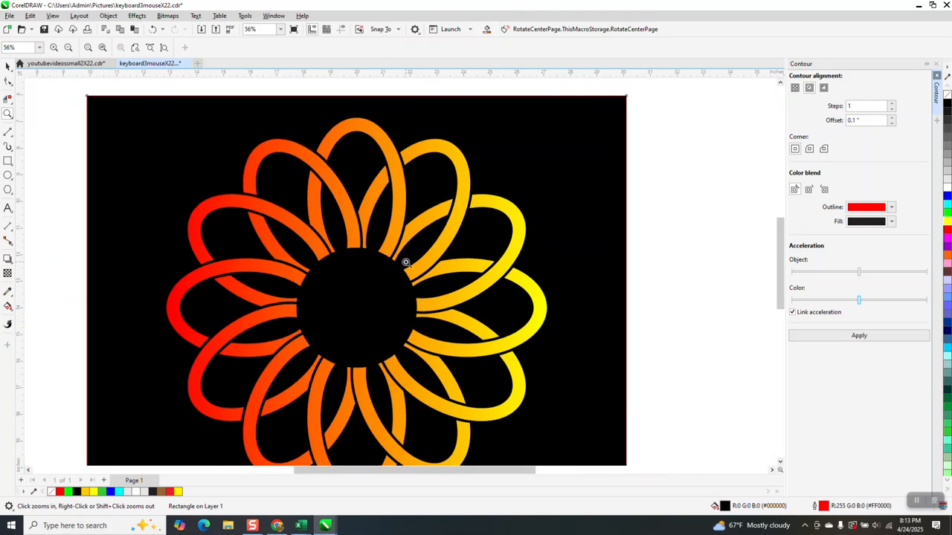
pyautogui.scroll(-1, 311, 276)
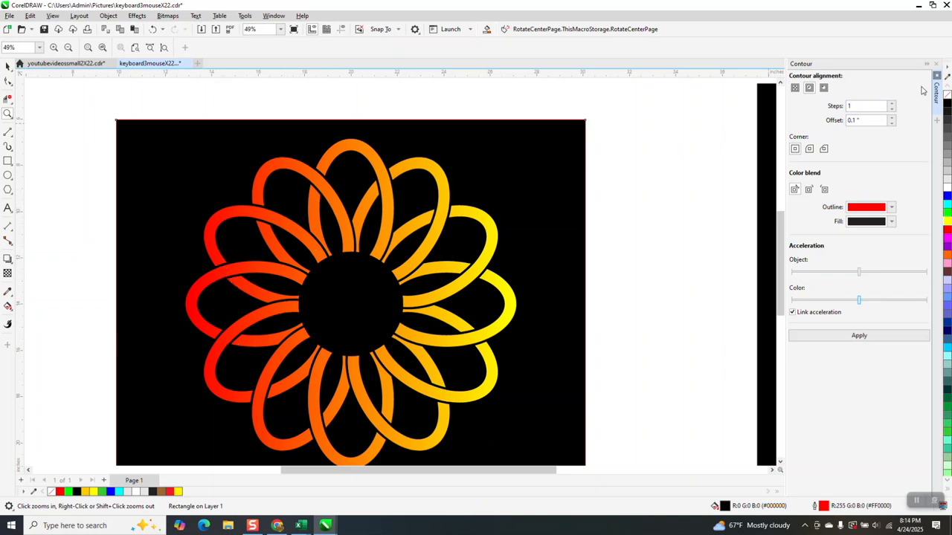
pyautogui.click(936, 67)
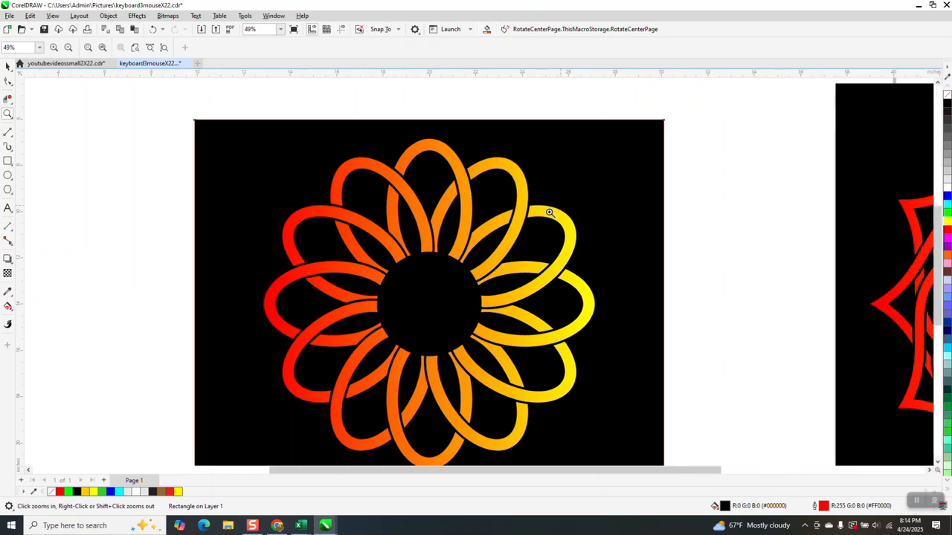
pyautogui.scroll(-1, 555, 212)
pyautogui.scroll(-1, 658, 233)
pyautogui.scroll(-2, 808, 245)
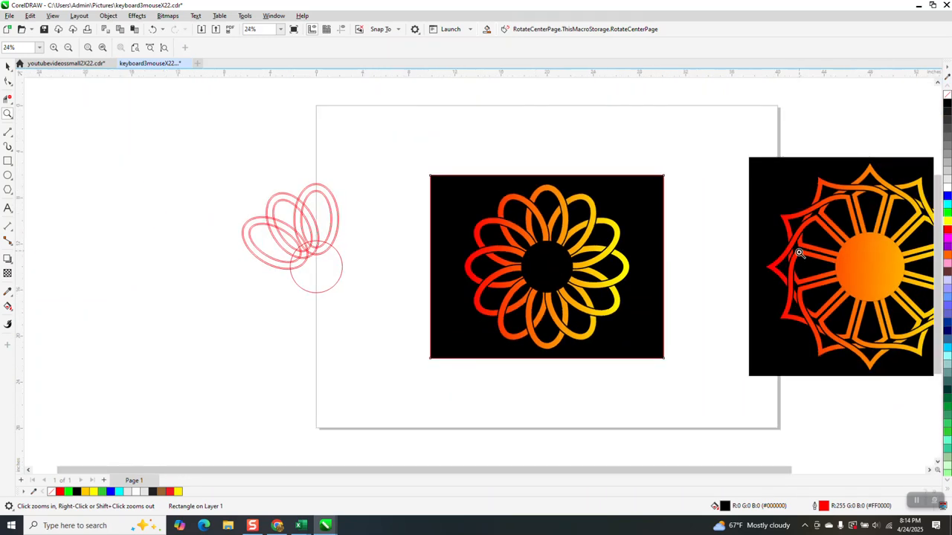
pyautogui.moveTo(800, 192); pyautogui.dragTo(927, 334)
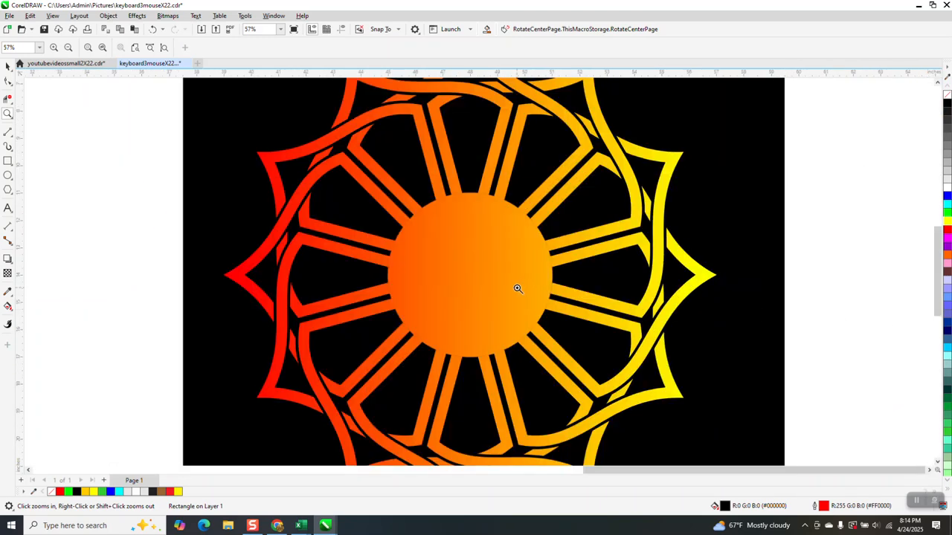
pyautogui.scroll(-1, 521, 283)
pyautogui.scroll(-4, 521, 284)
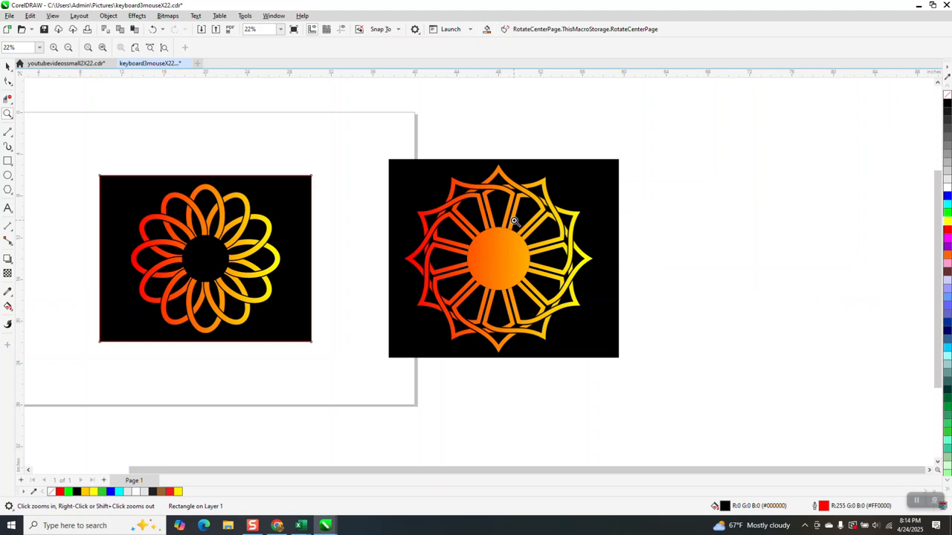